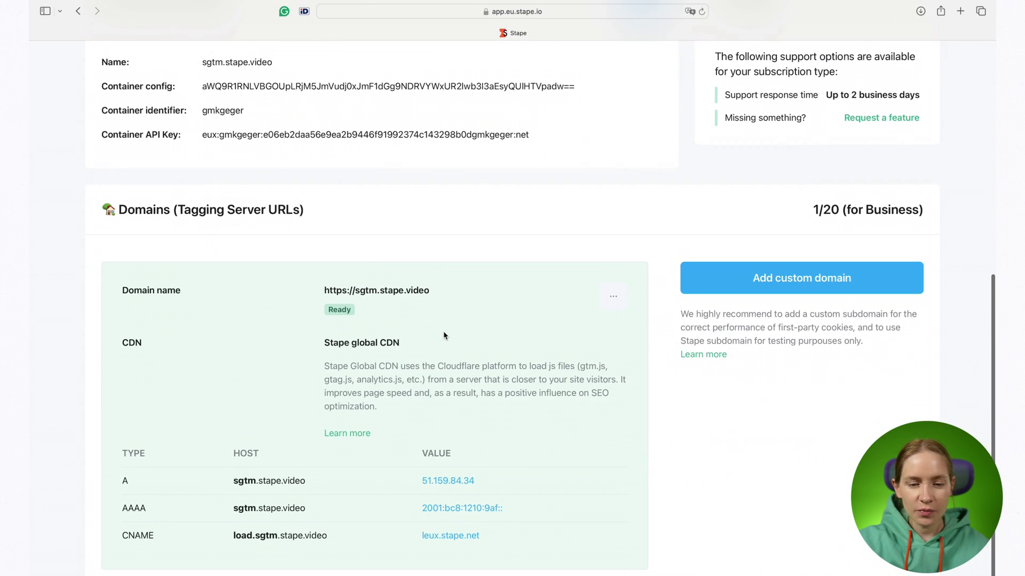
# - Copy the sgtm.stape.video tagging server URL and open its /healthy page in a new tab to check the server's response
pyautogui.click(436, 291)
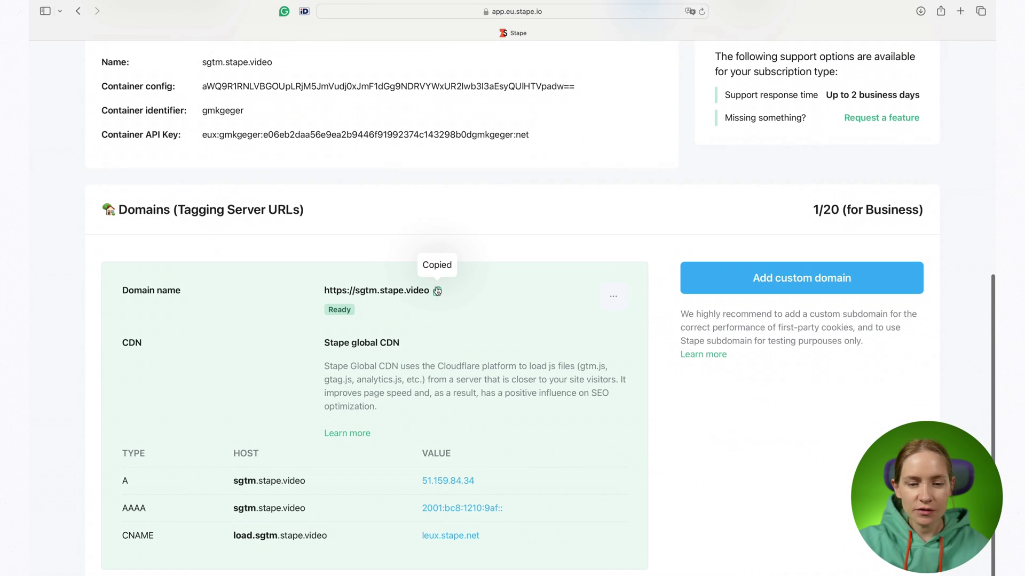
pyautogui.scroll(8, 588, 277)
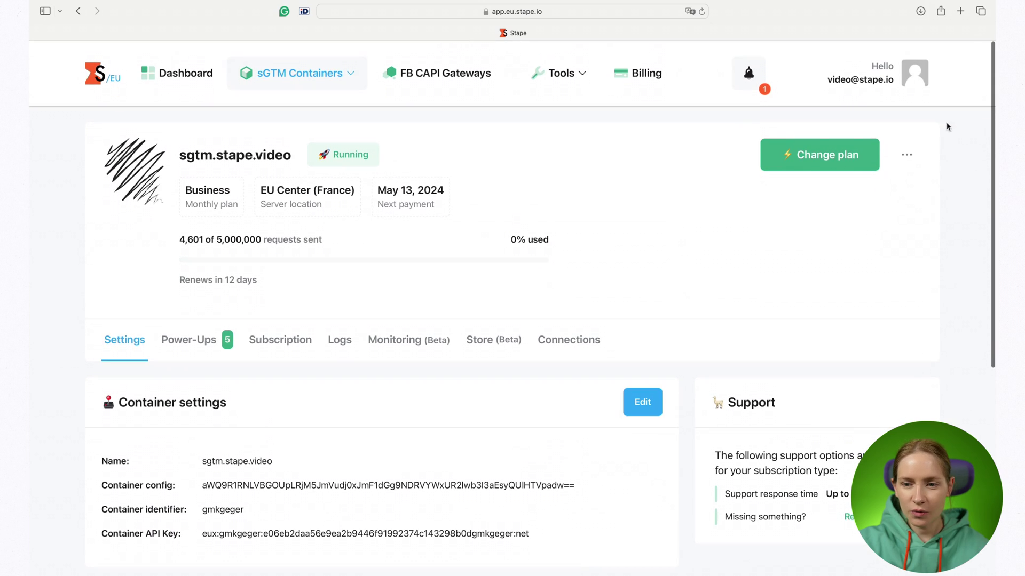
pyautogui.click(960, 11)
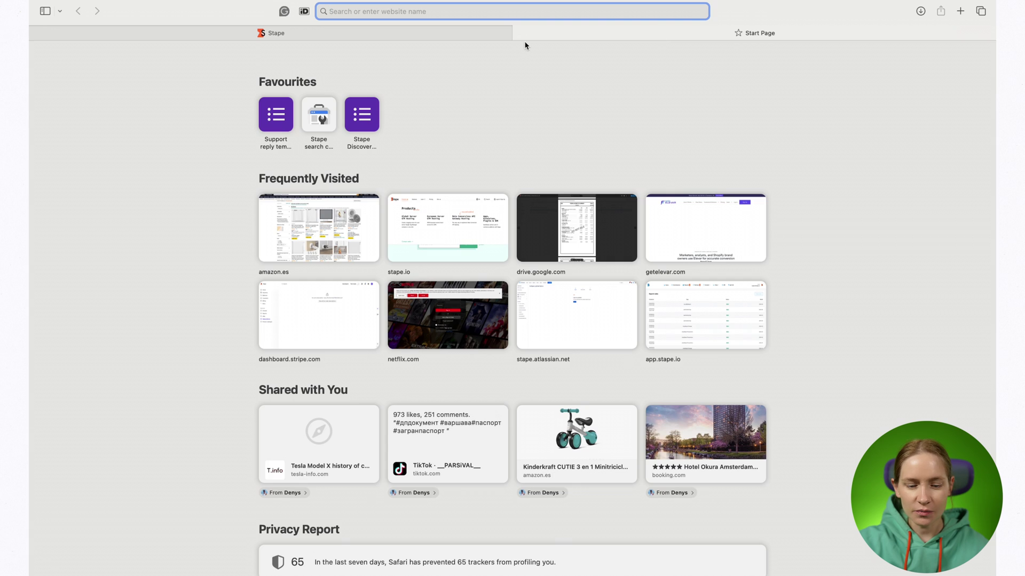
pyautogui.press('super+v')
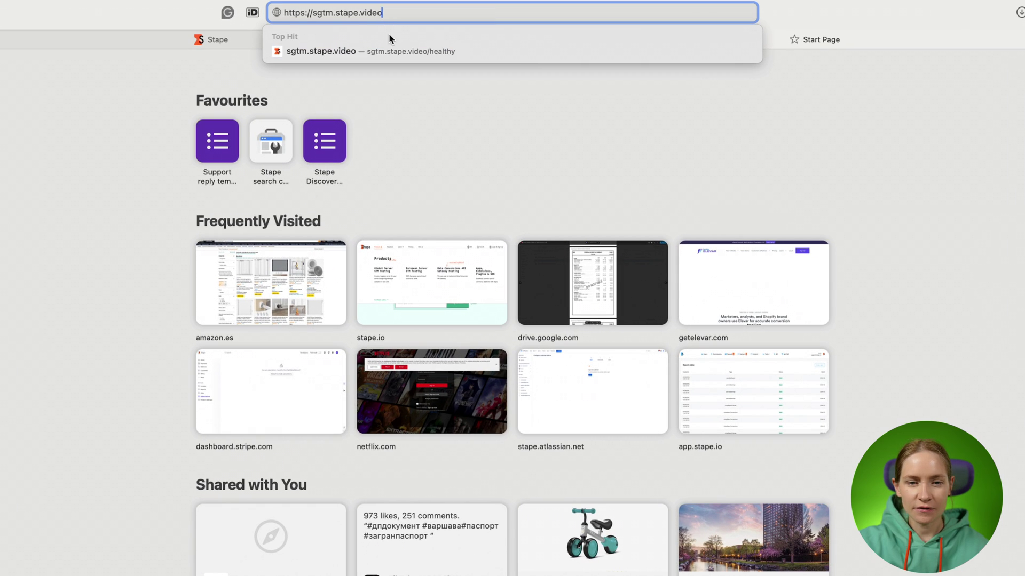
pyautogui.click(398, 50)
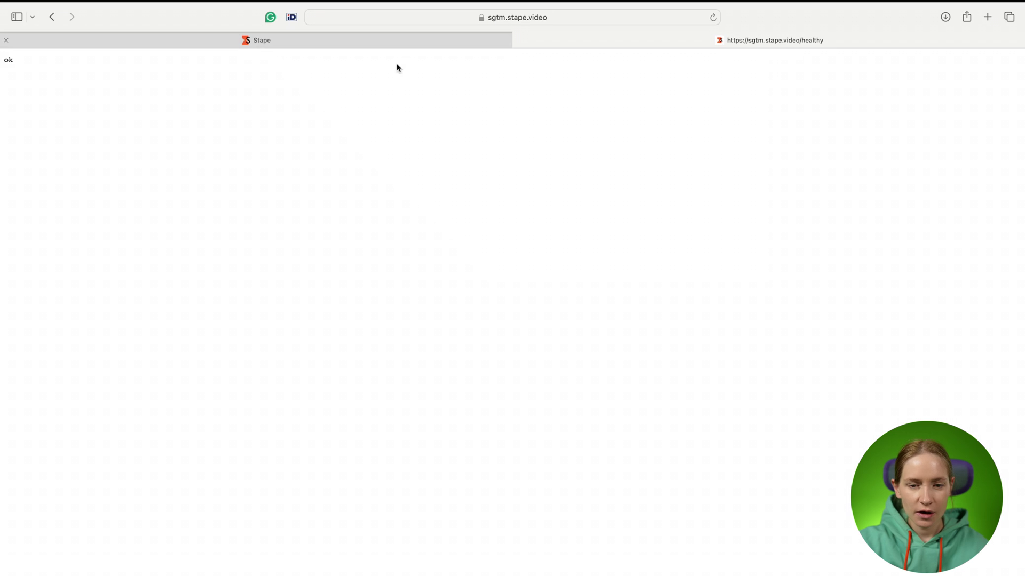
pyautogui.moveTo(14, 62); pyautogui.dragTo(5, 61)
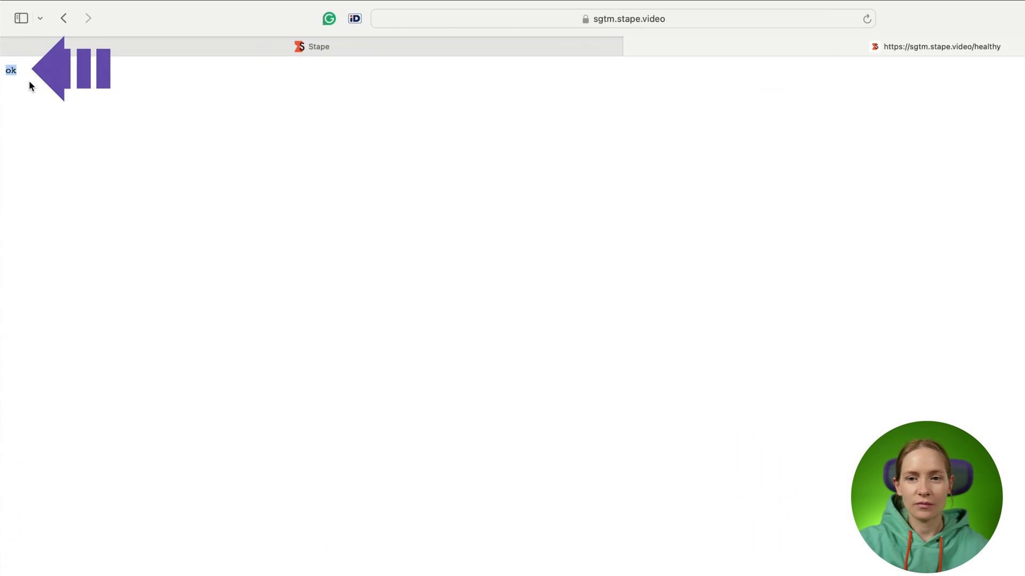
pyautogui.moveTo(293, 45)
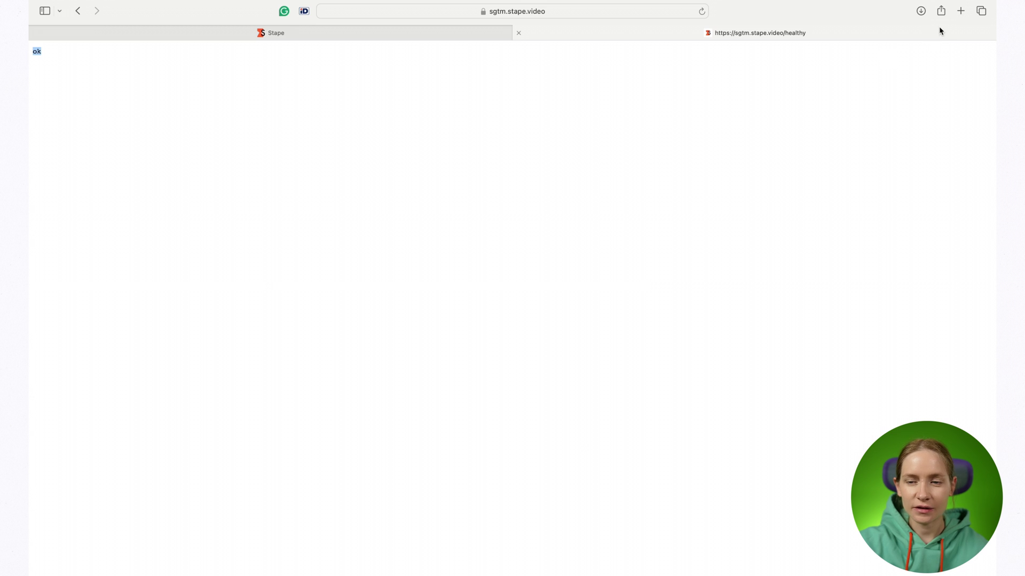
pyautogui.click(961, 11)
pyautogui.press('super+v')
pyautogui.press('Return')
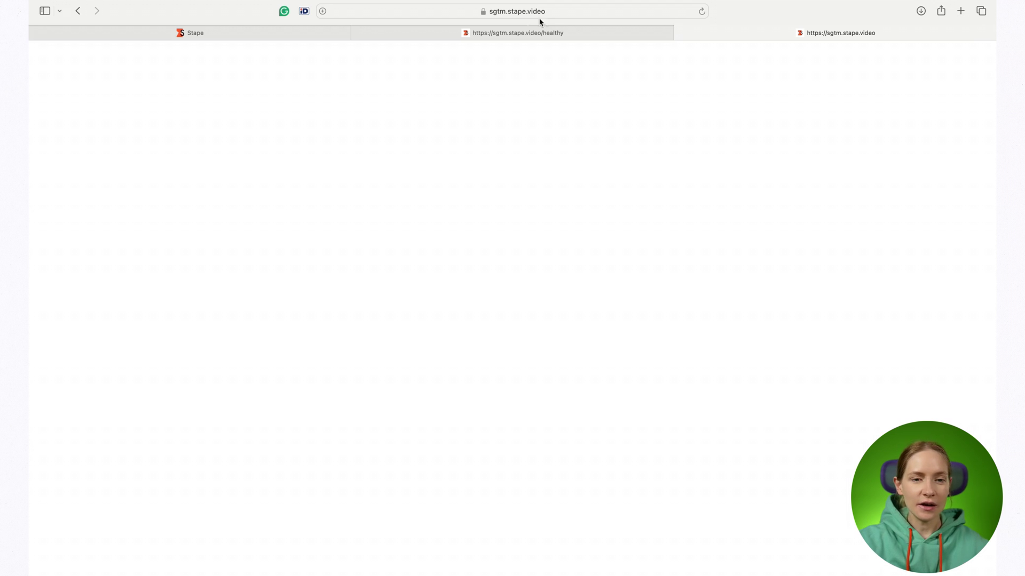
pyautogui.click(272, 36)
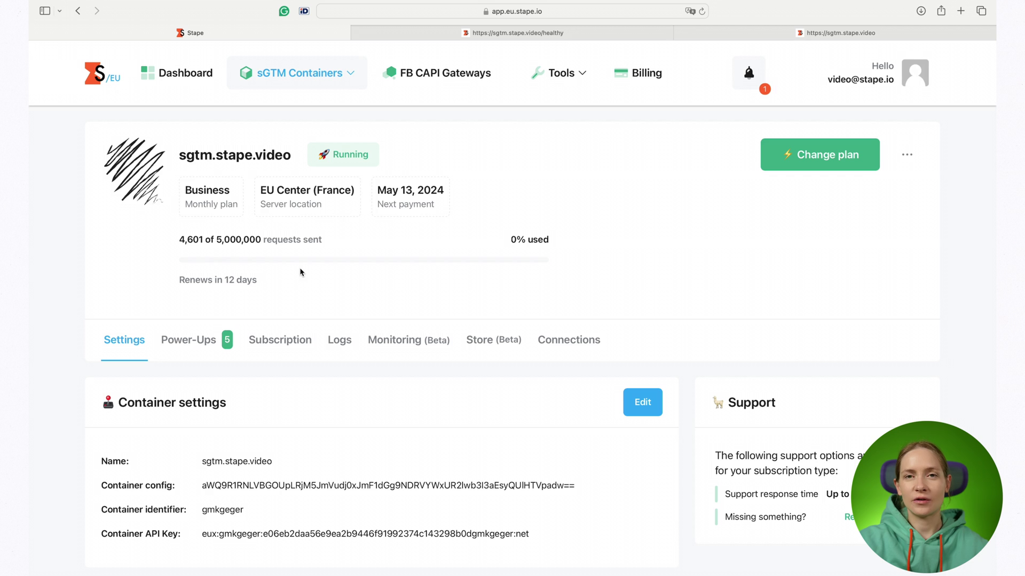
pyautogui.scroll(-8, 301, 352)
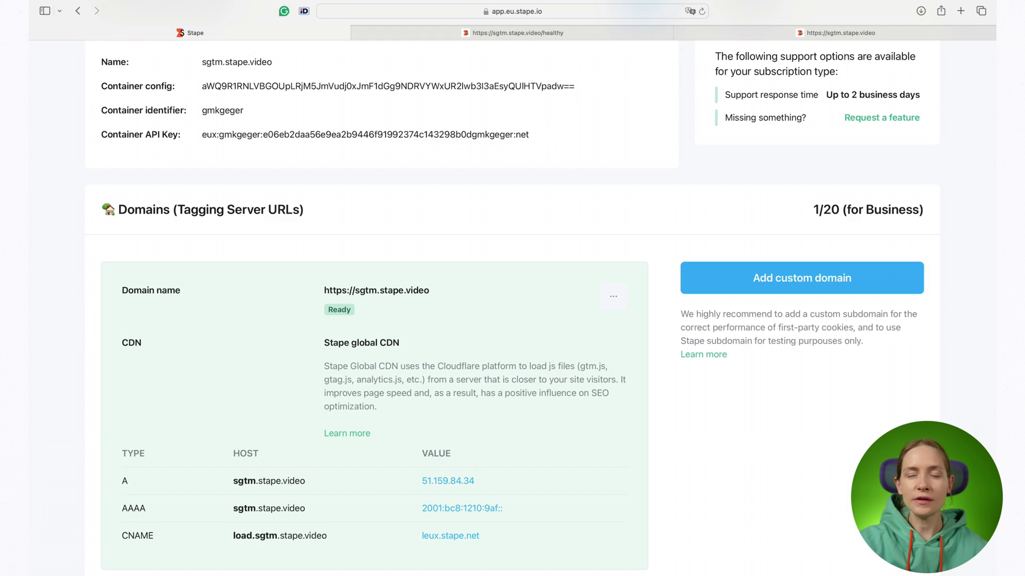
# - Switch to the Tag Manager debug window in Chrome and view the requests of the purchase_stape event
pyautogui.hotkey('ctrl', 'Right')
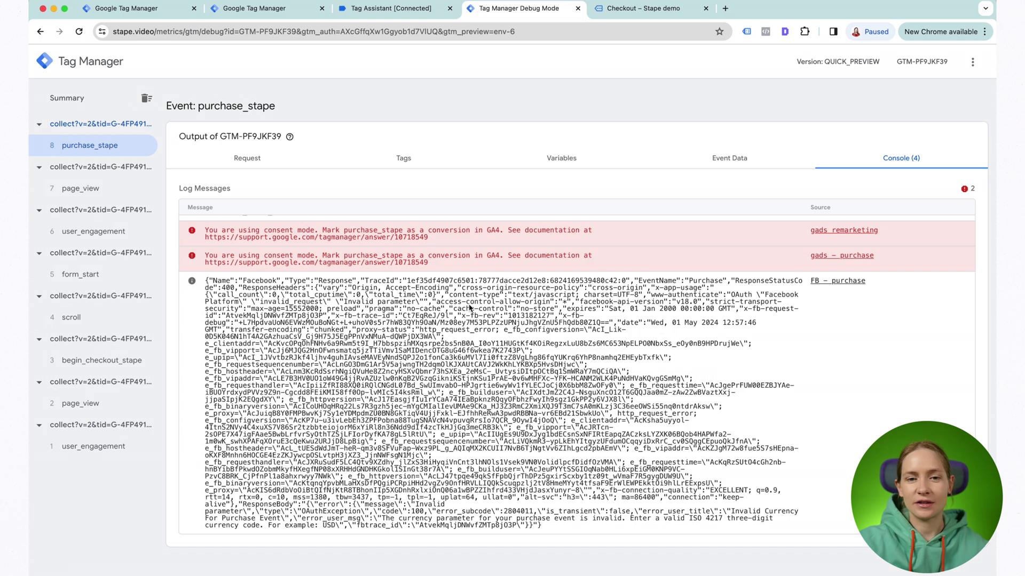
pyautogui.click(403, 11)
pyautogui.click(494, 12)
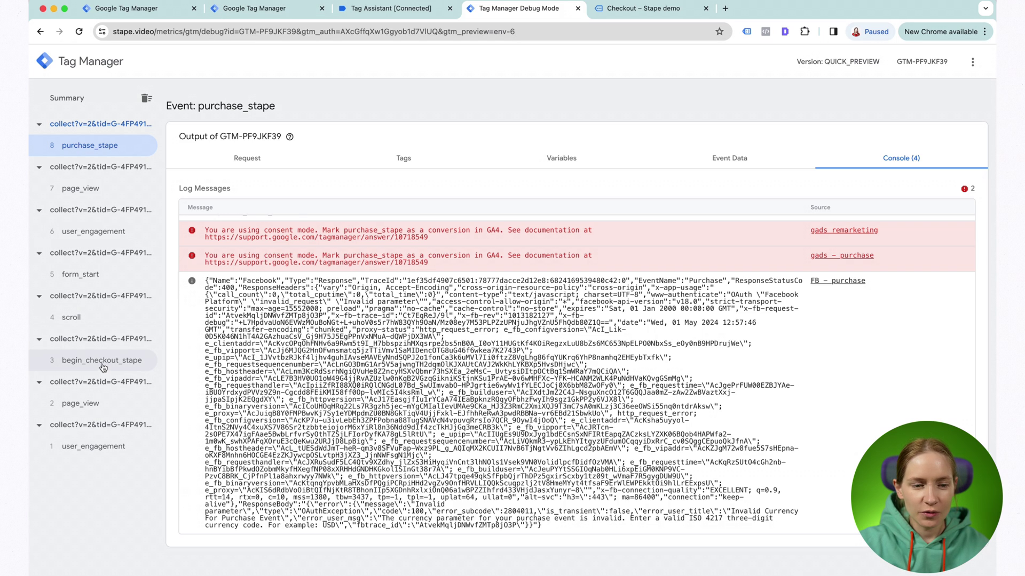
pyautogui.click(253, 163)
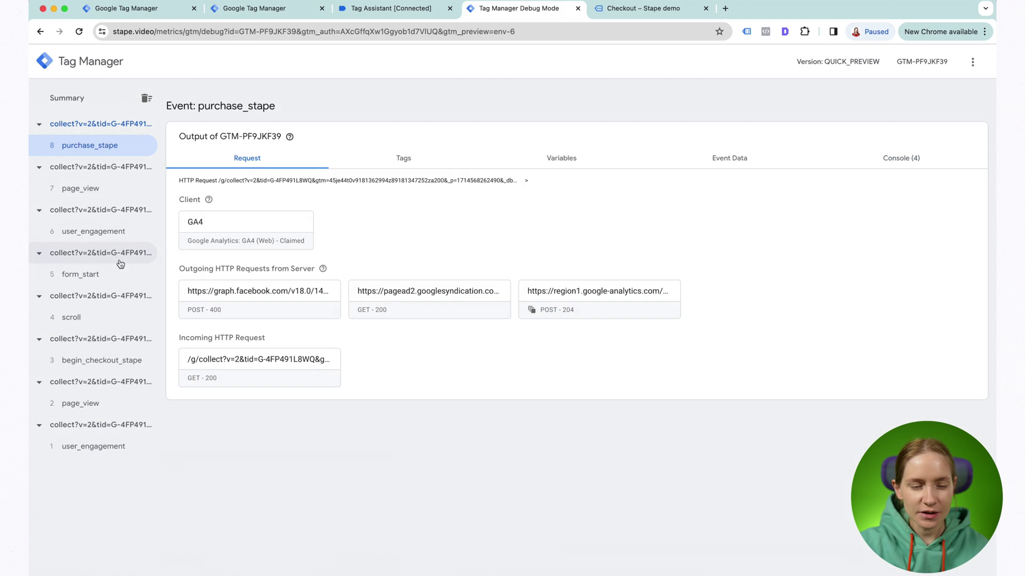
# - Inspect the page_view event's incoming HTTP request details and its list of fired tags
pyautogui.click(102, 190)
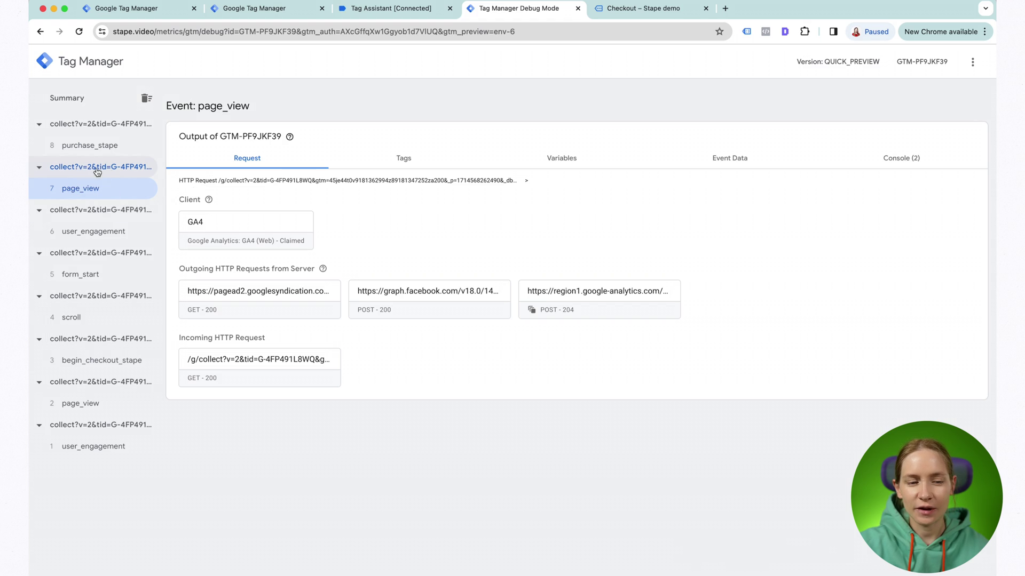
pyautogui.click(266, 375)
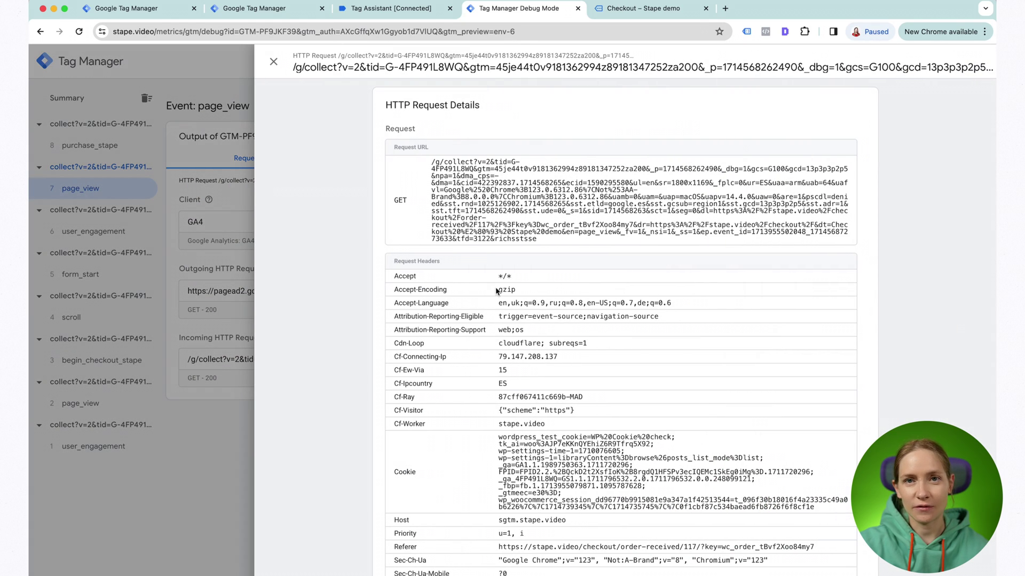
pyautogui.click(272, 63)
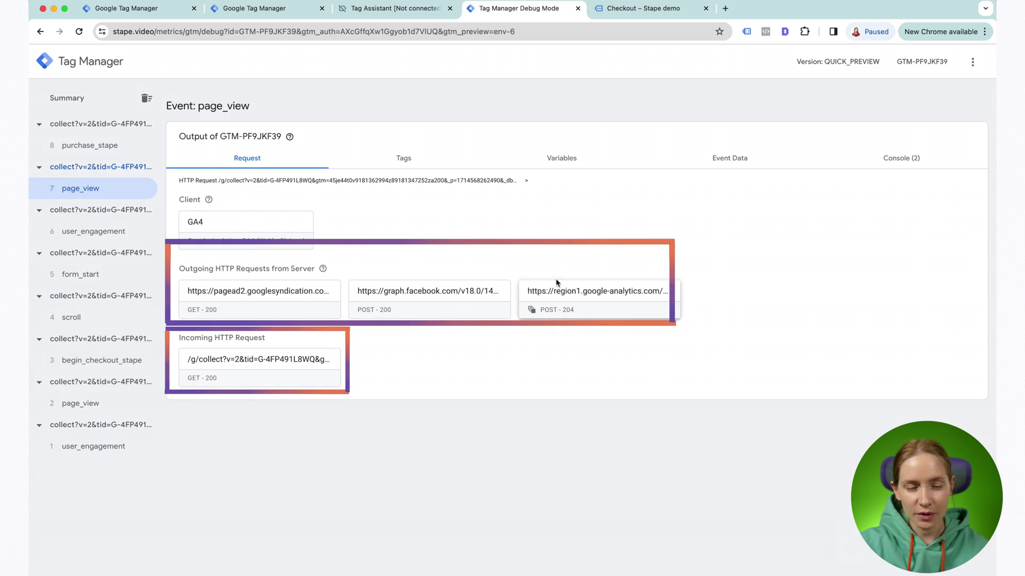
pyautogui.click(411, 163)
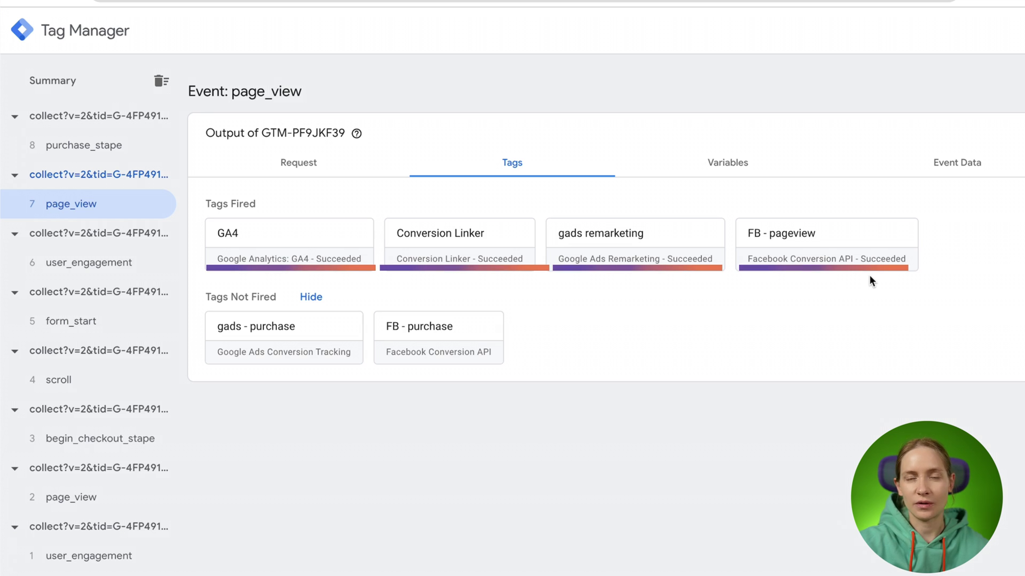
# - Check the purchase_stape event's tags and read the error message in the FB - purchase response in its console log
pyautogui.click(102, 158)
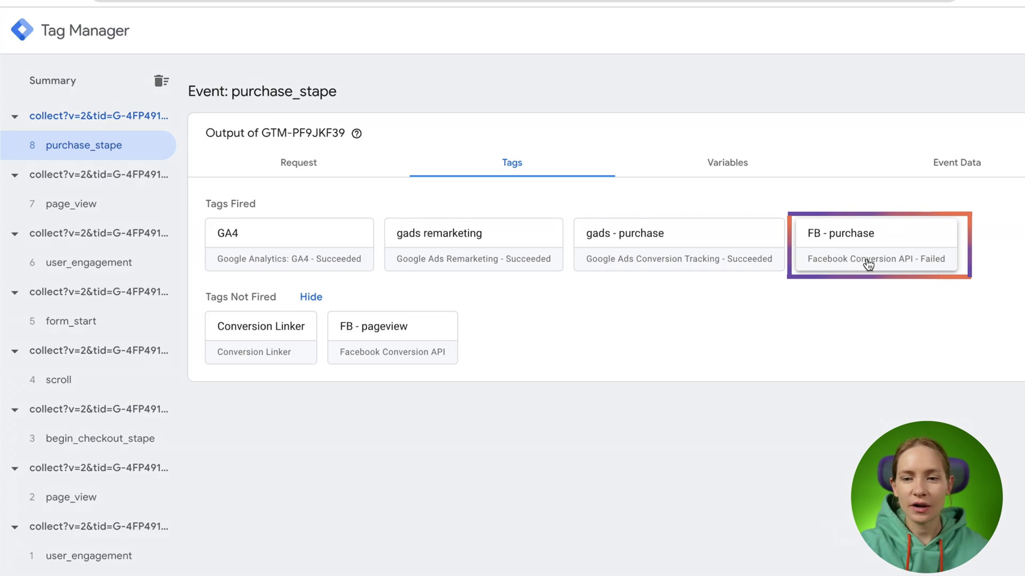
pyautogui.click(925, 169)
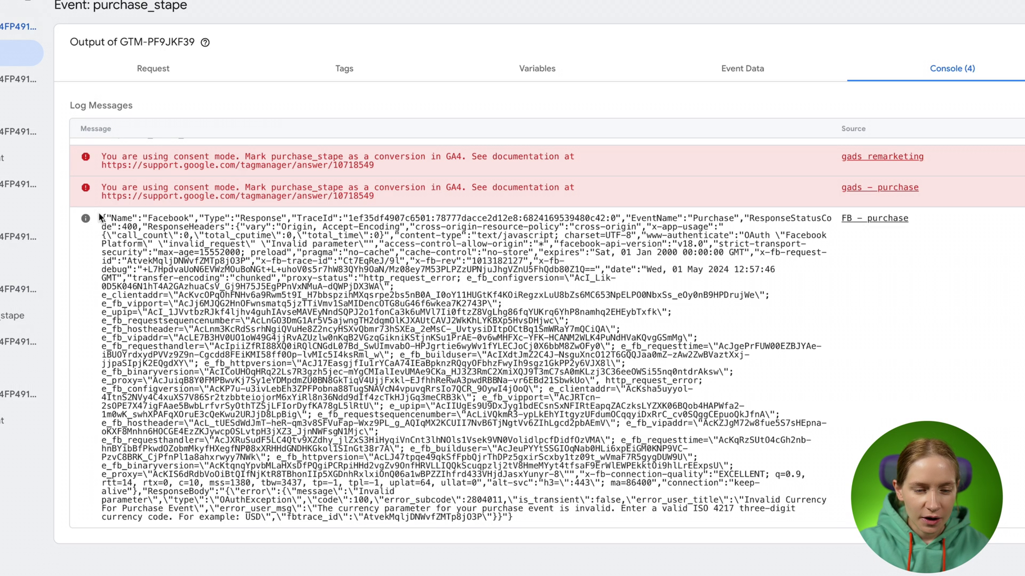
pyautogui.moveTo(100, 217); pyautogui.dragTo(301, 339)
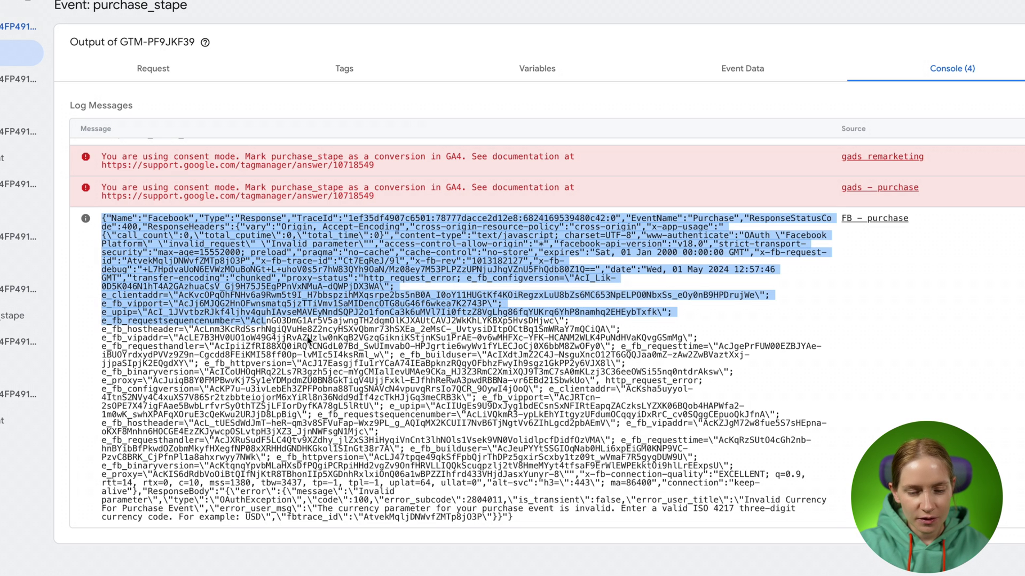
pyautogui.click(307, 339)
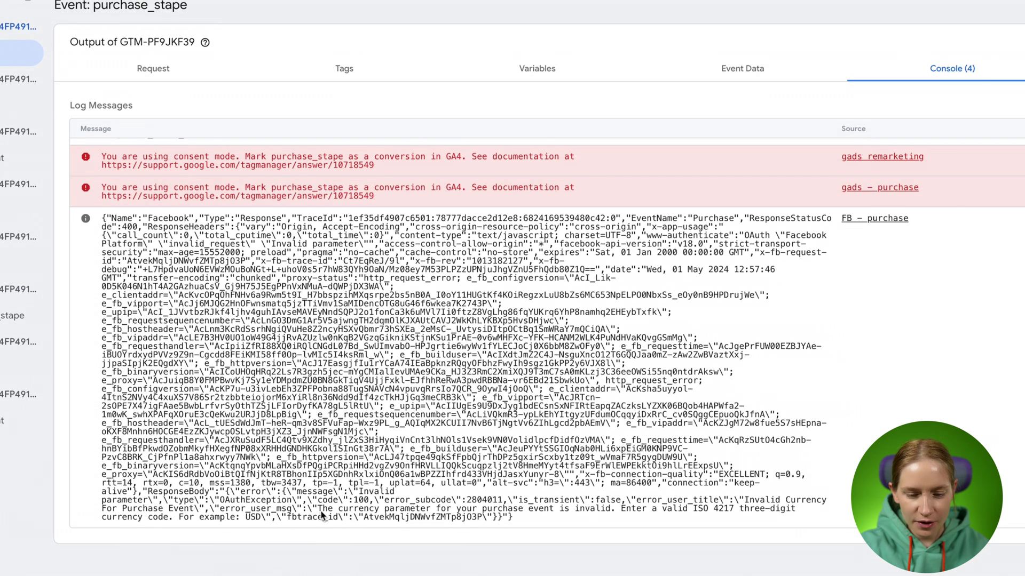
pyautogui.moveTo(318, 511); pyautogui.dragTo(415, 517)
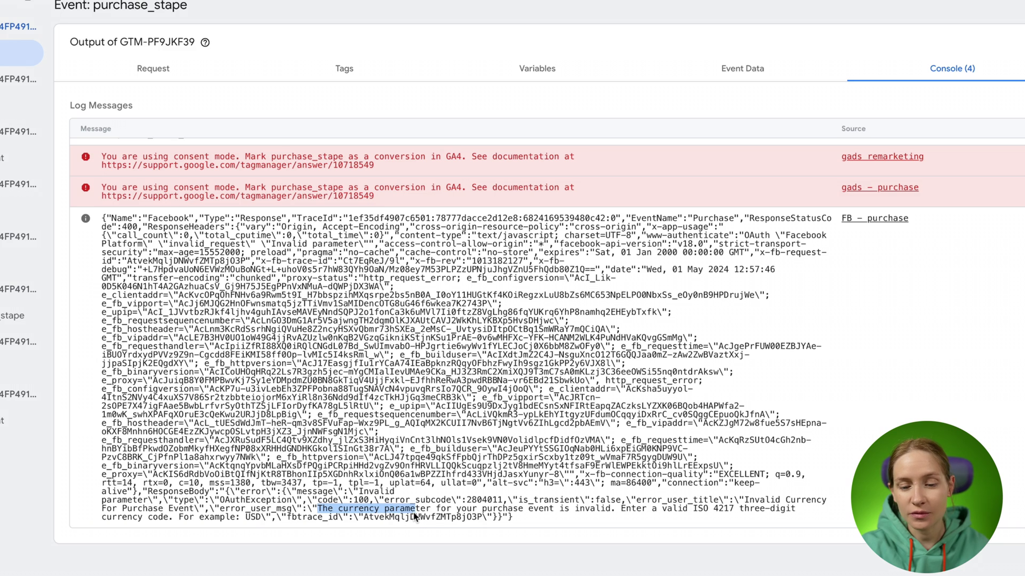
pyautogui.click(418, 514)
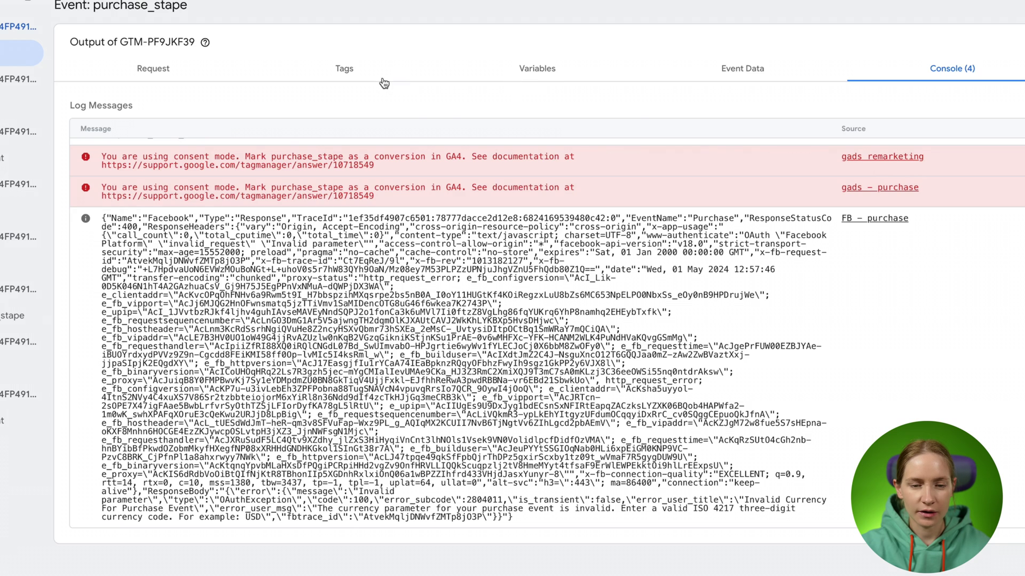
# - Inspect the FB - purchase tag's customDataList with variables displayed as values, and return to the purchase_stape console log
pyautogui.click(351, 71)
pyautogui.click(681, 224)
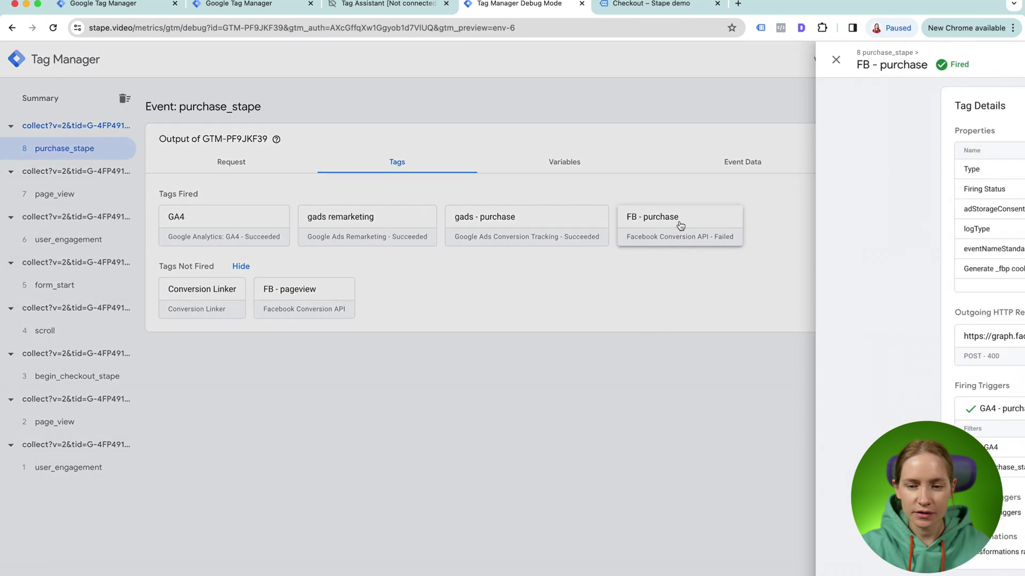
pyautogui.click(513, 283)
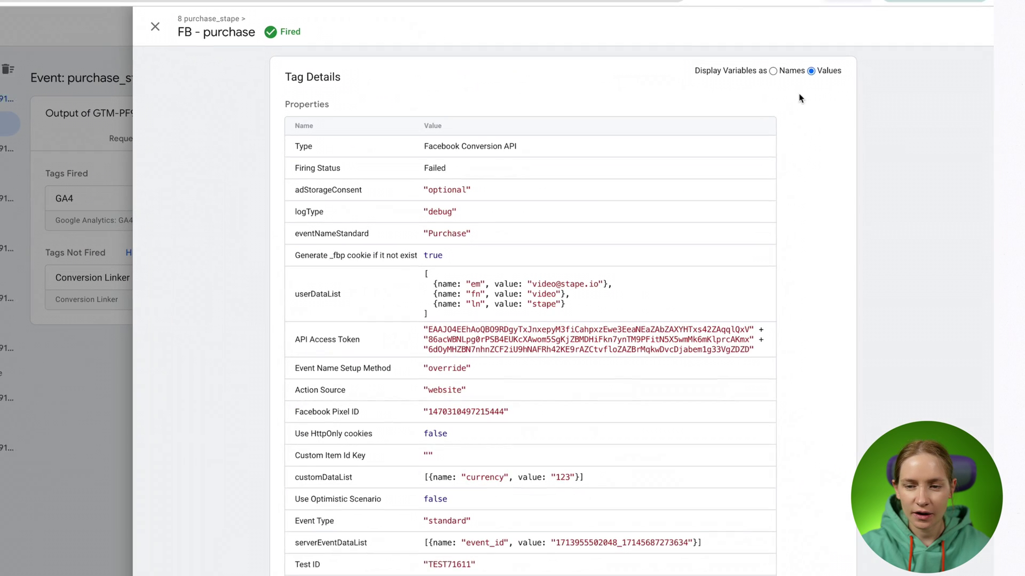
pyautogui.scroll(-1, 677, 263)
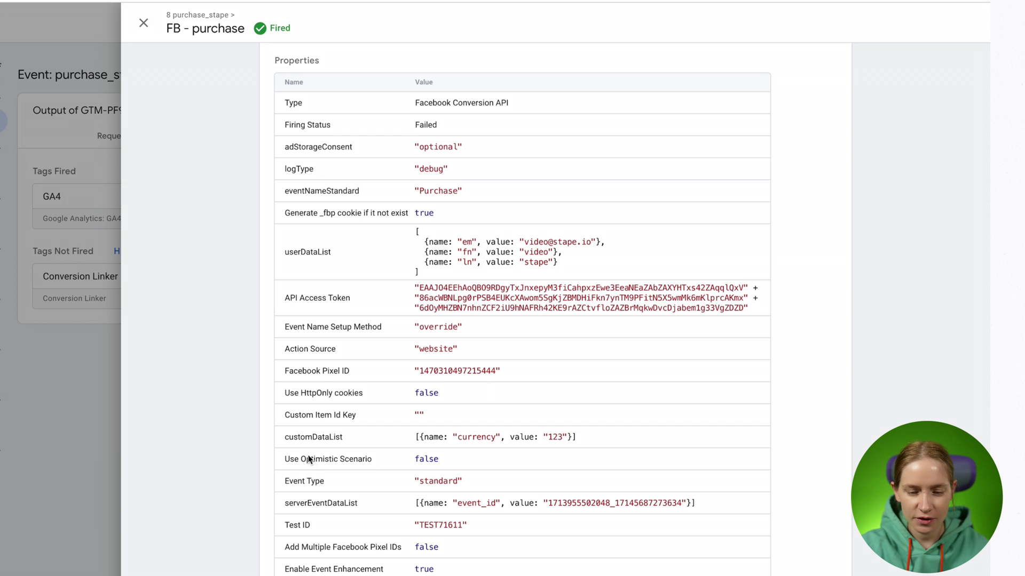
pyautogui.moveTo(286, 438); pyautogui.dragTo(492, 440)
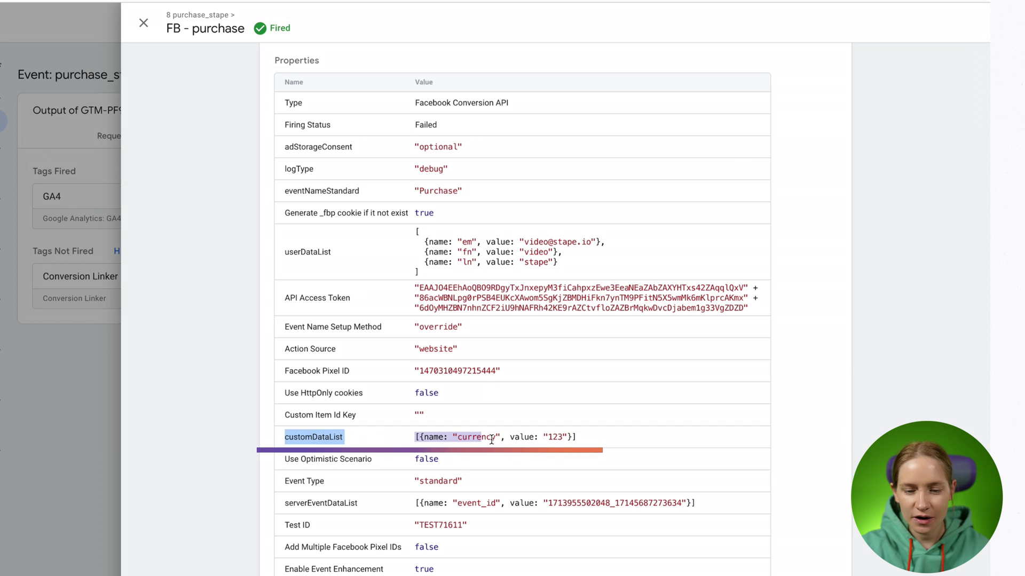
pyautogui.moveTo(563, 438); pyautogui.dragTo(547, 438)
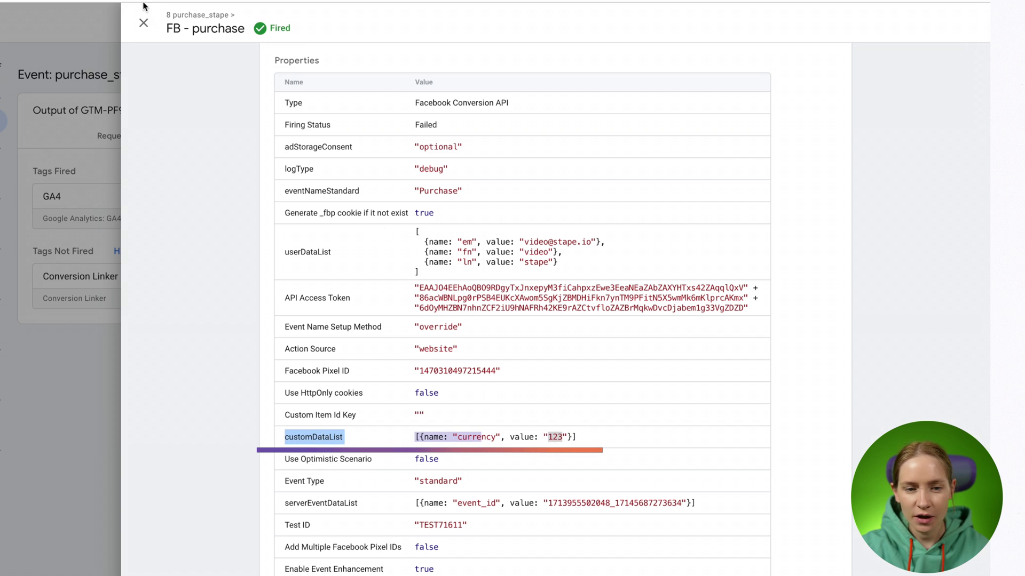
pyautogui.click(142, 22)
pyautogui.click(876, 152)
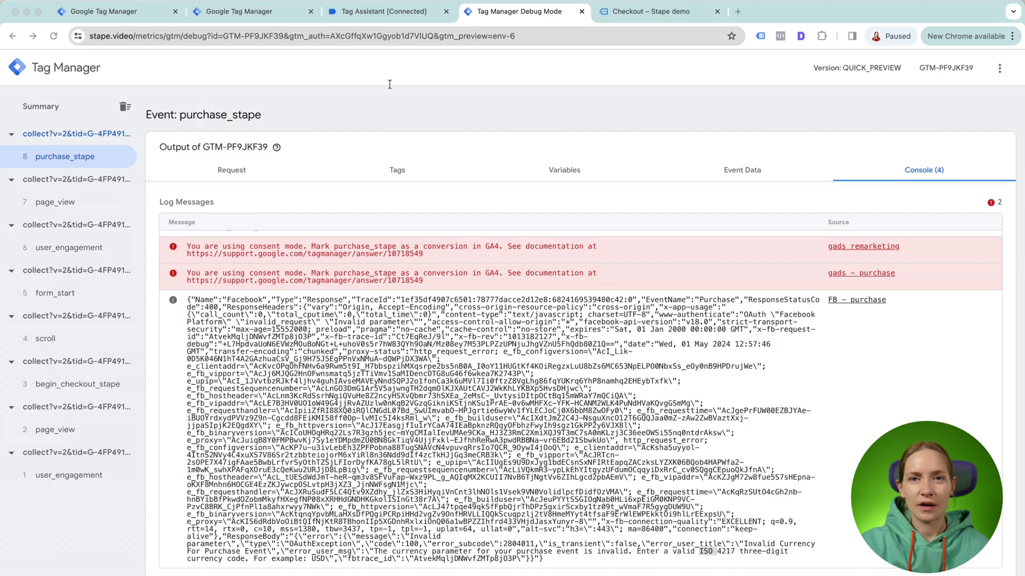
# - Switch back to Stape in Safari and open the logs of the sgtm.stape.video container
pyautogui.hotkey('ctrl', 'Left')
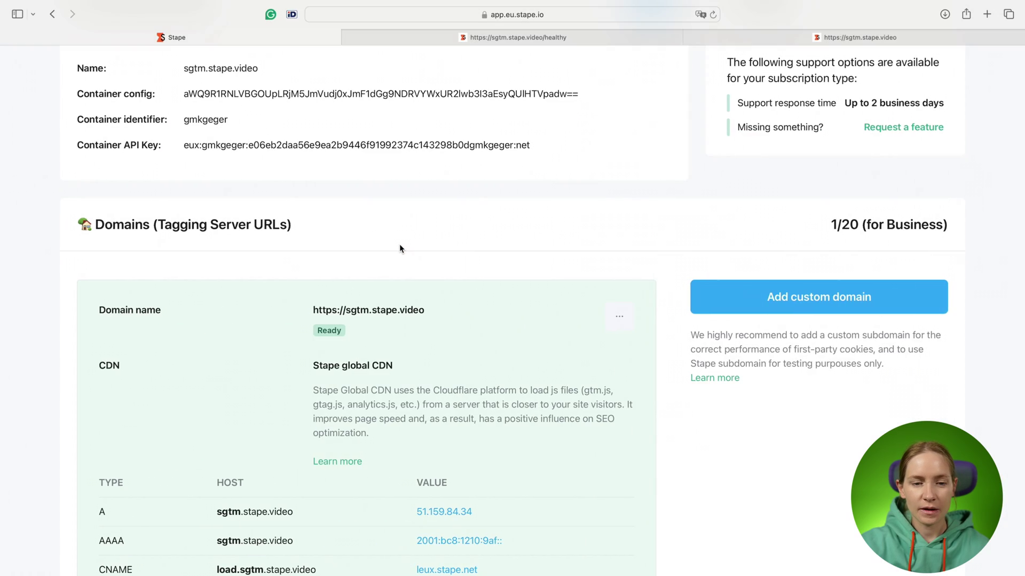
pyautogui.scroll(10, 399, 245)
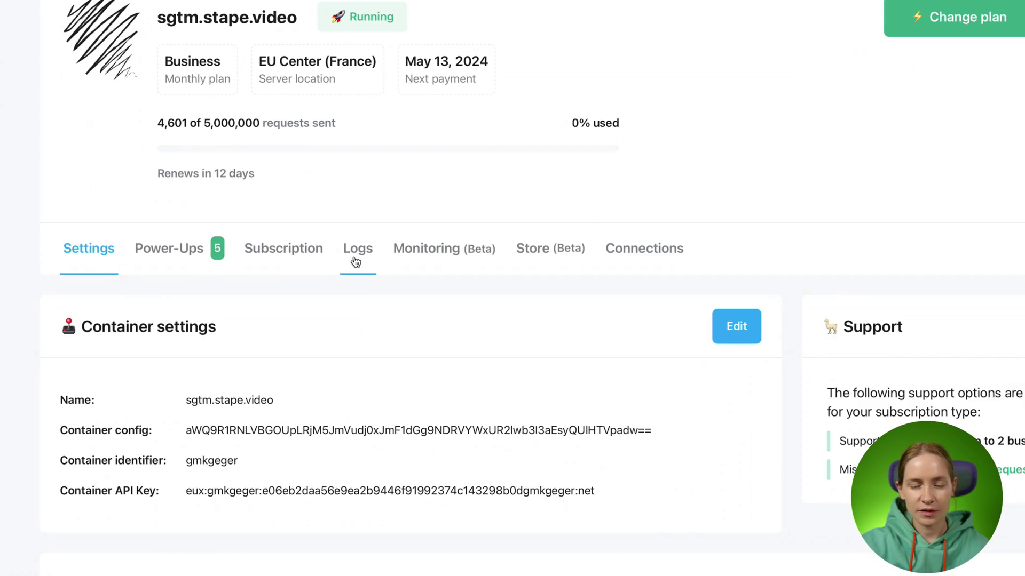
pyautogui.click(358, 259)
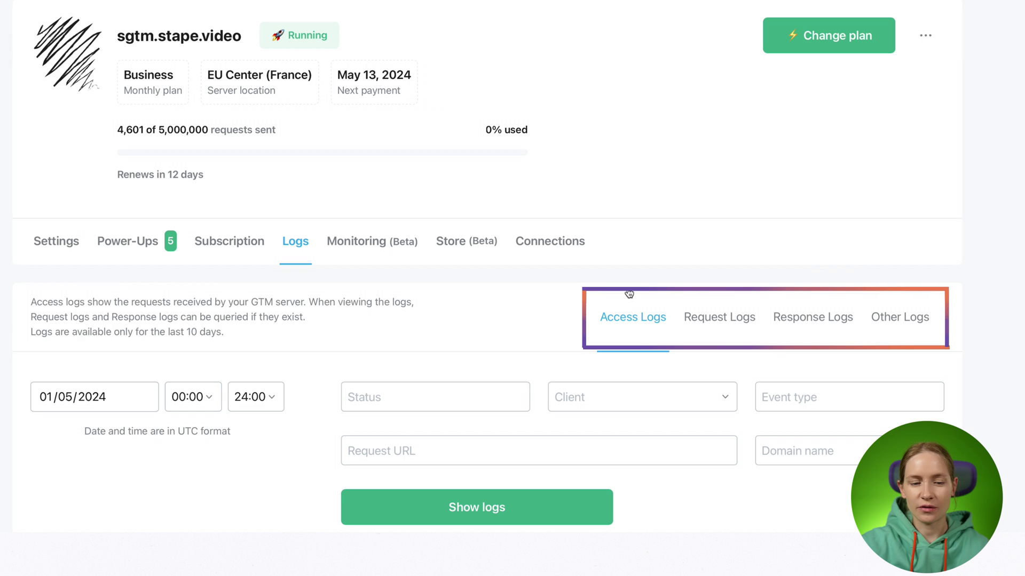
# - Go through the container's Request, Response and Other log views and their filters
pyautogui.click(714, 327)
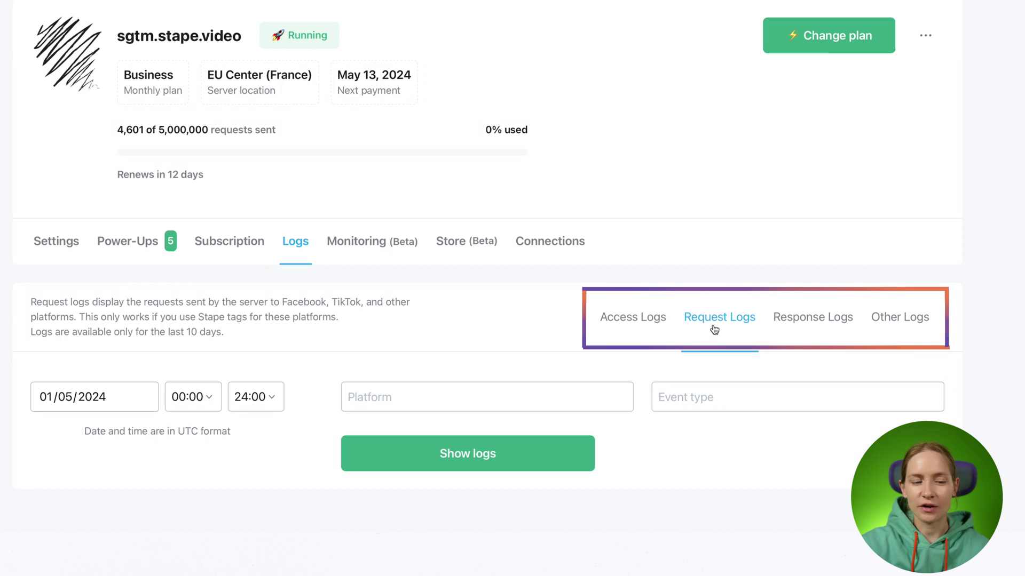
pyautogui.click(796, 315)
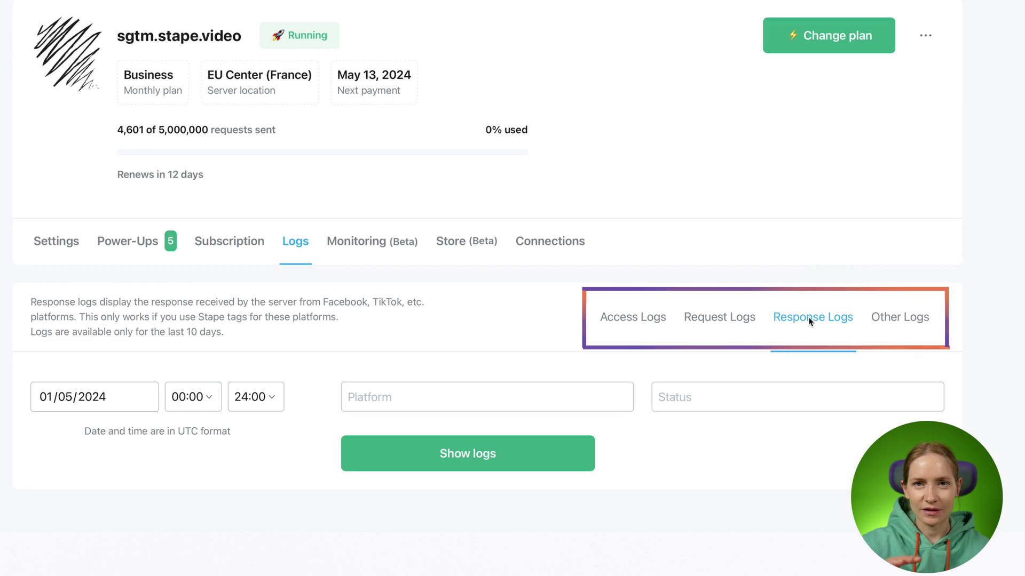
pyautogui.click(904, 320)
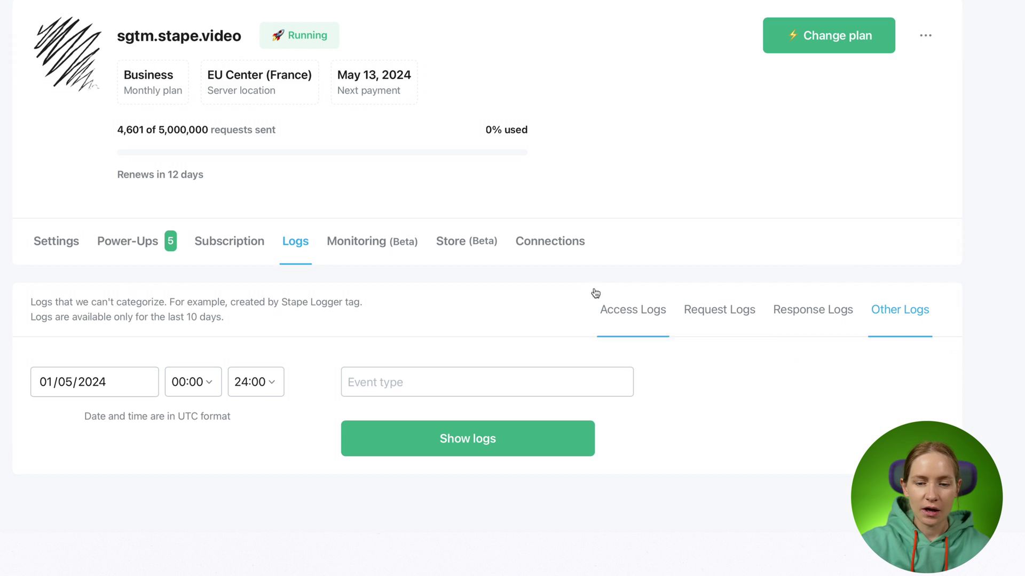
# - Show the container's Access Logs for 01/05/2024 from 00:00 to 24:00 and look through the listed records
pyautogui.click(605, 309)
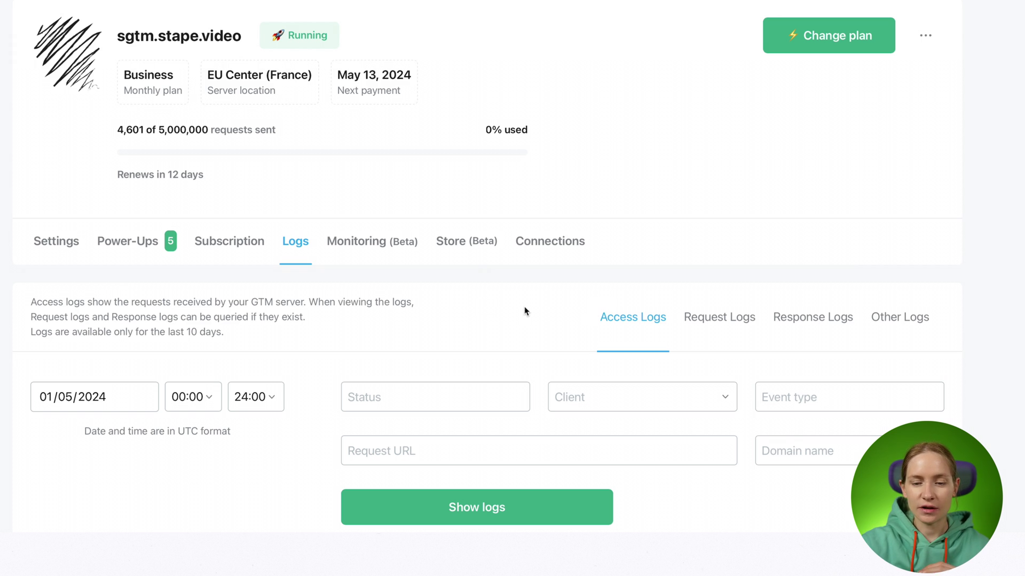
pyautogui.scroll(-1, 479, 302)
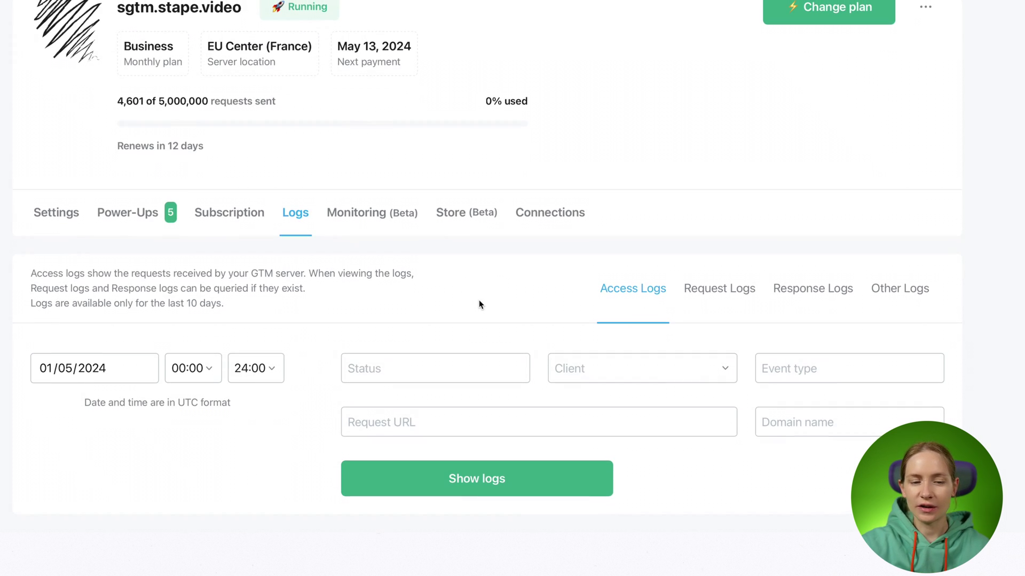
pyautogui.click(457, 489)
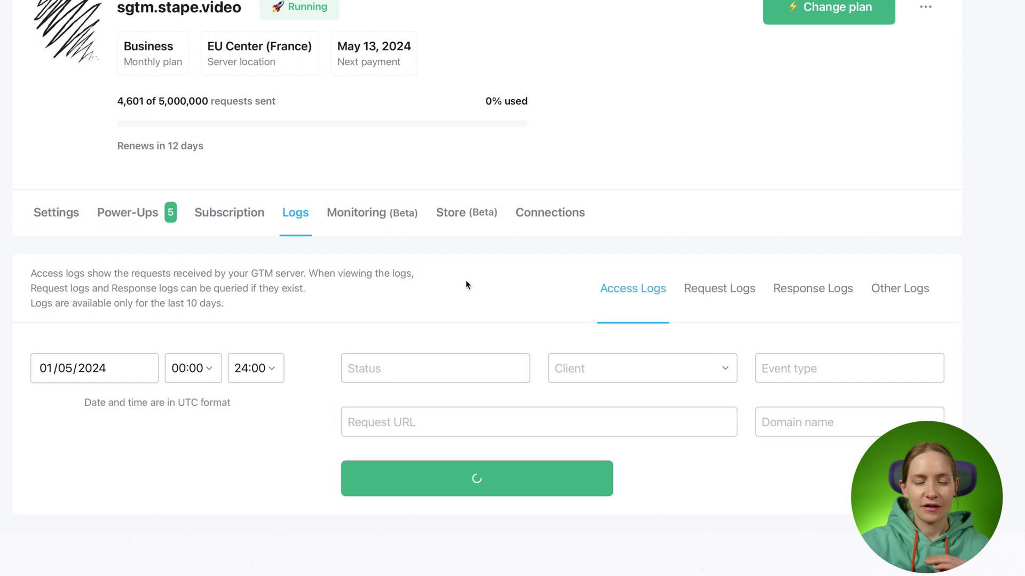
pyautogui.scroll(-10, 465, 279)
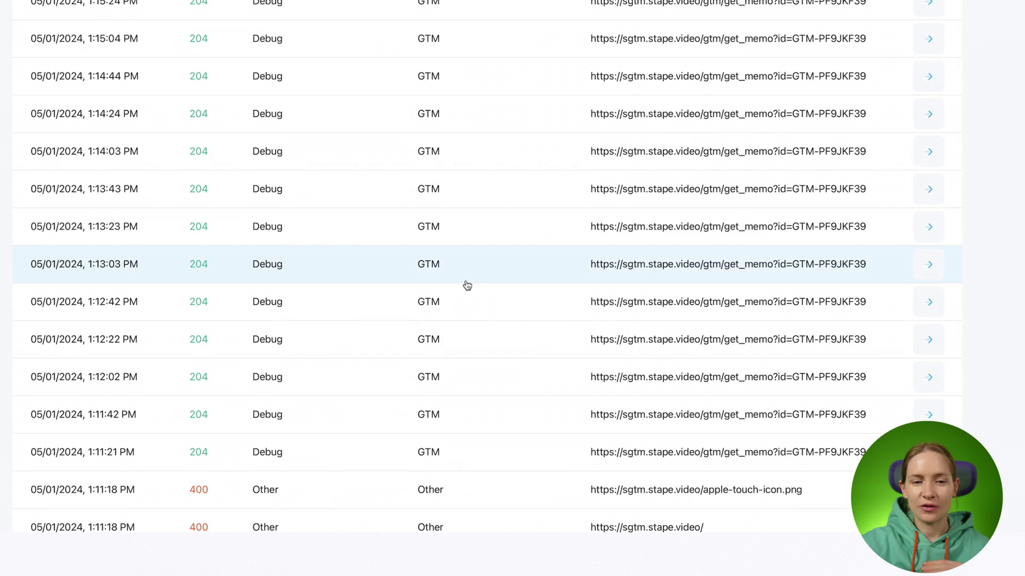
pyautogui.scroll(10, 467, 286)
pyautogui.scroll(-2, 466, 285)
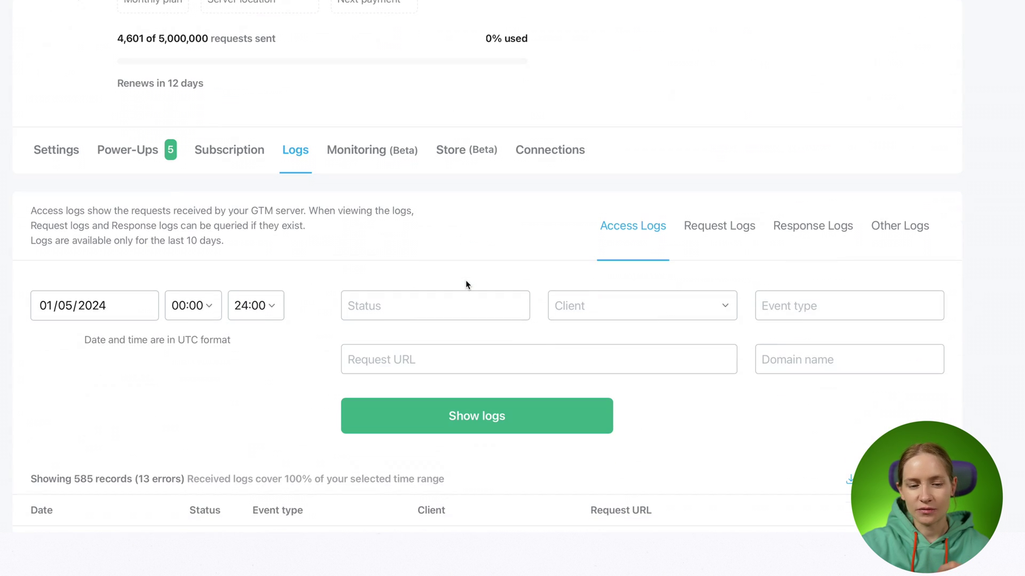
# - Look at the date and status filter options available for the Access Logs
pyautogui.click(84, 309)
pyautogui.click(365, 335)
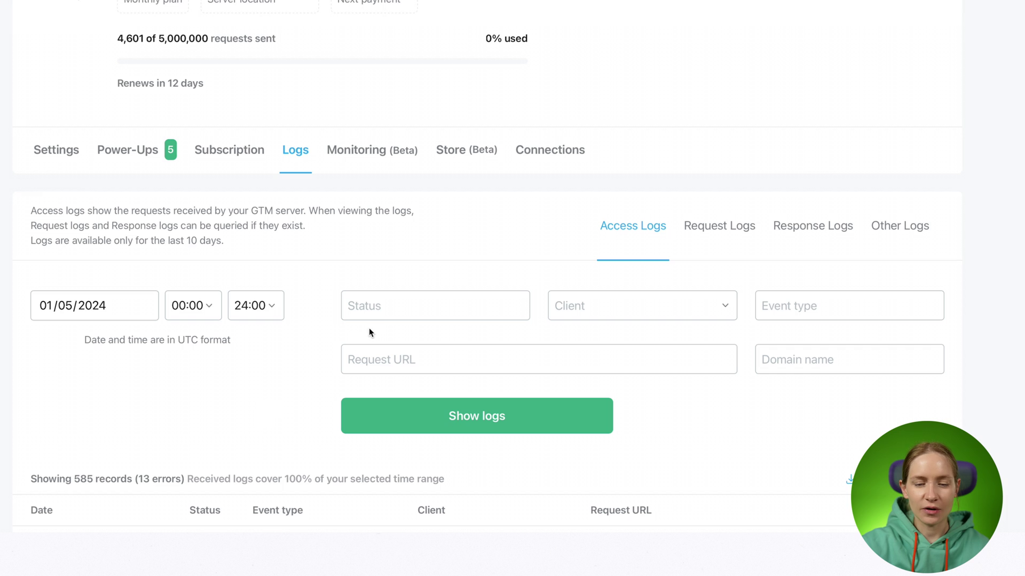
pyautogui.click(391, 308)
pyautogui.click(455, 272)
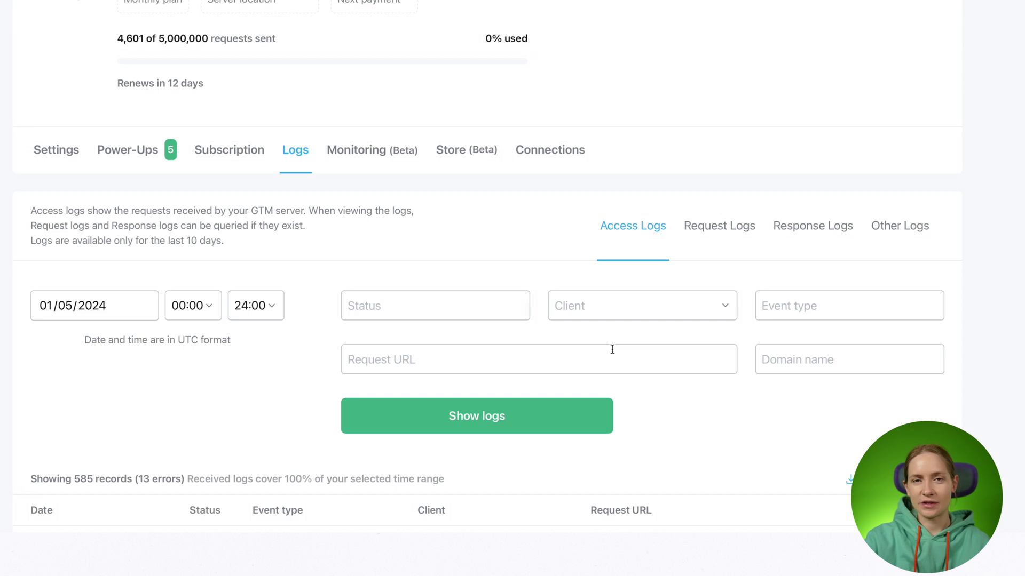
# - Examine the detailed view of the 1:15:24 PM access log record, and return to the list
pyautogui.scroll(-5, 612, 349)
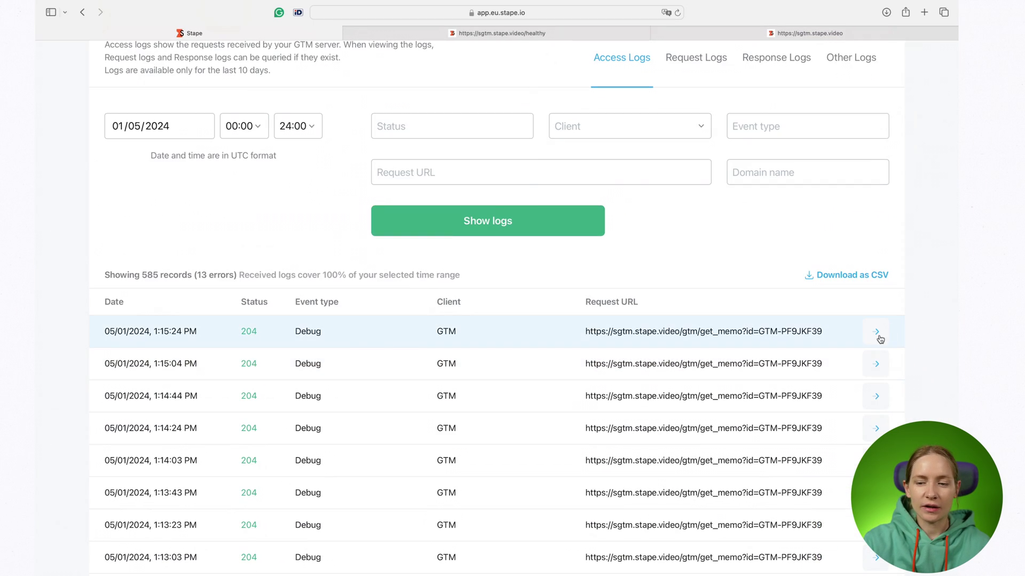
pyautogui.click(876, 332)
pyautogui.scroll(-10, 651, 331)
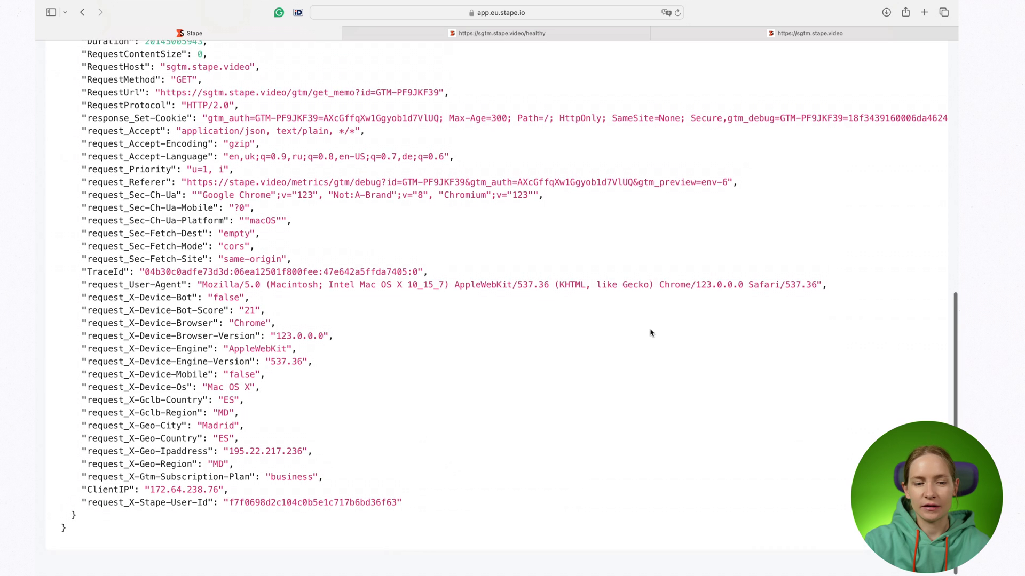
pyautogui.scroll(15, 615, 261)
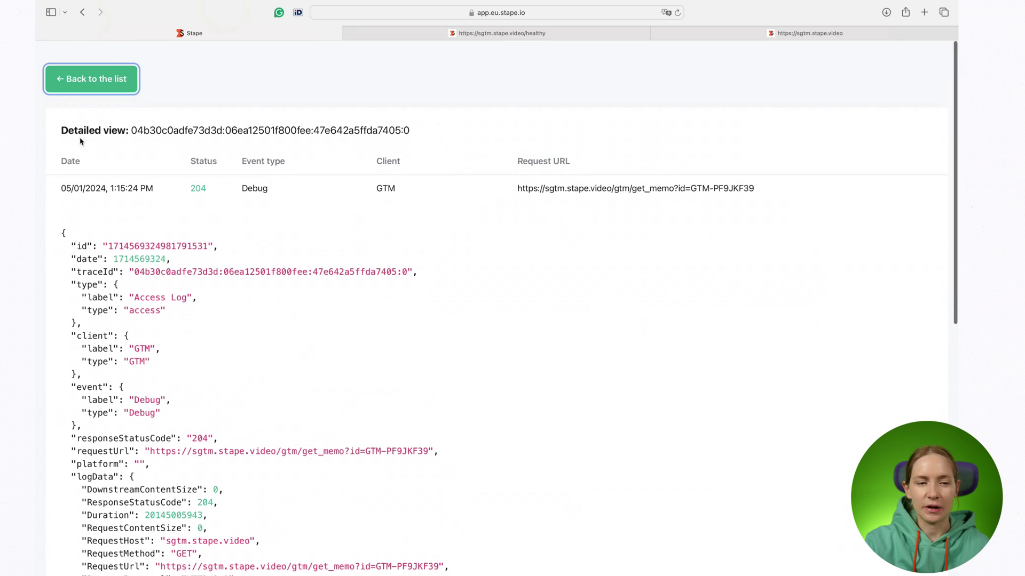
pyautogui.click(88, 82)
pyautogui.scroll(5, 535, 336)
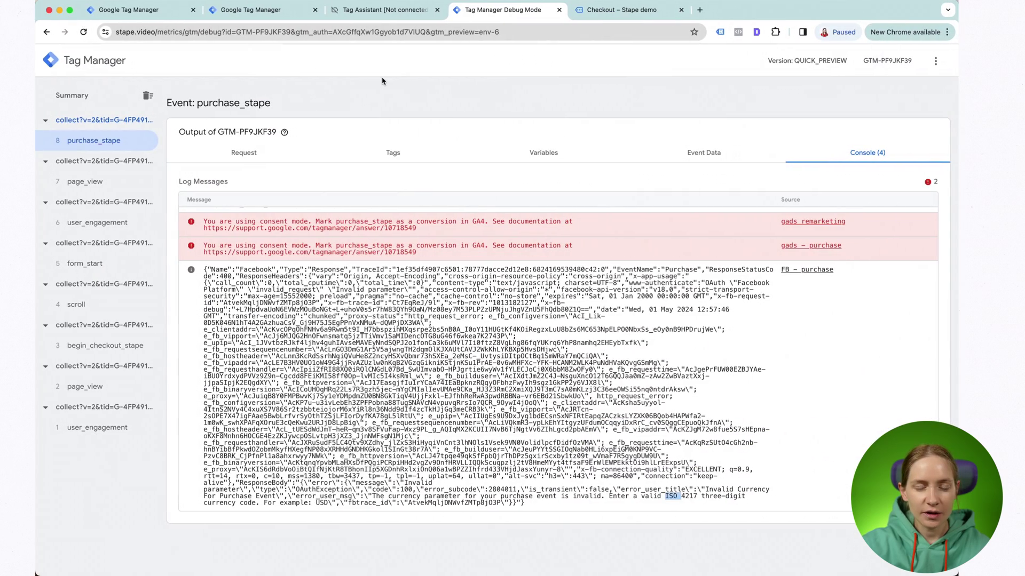
# - Switch to Google Tag Manager in Chrome and open the FB - purchase tag of the sgtm.stape.video container
pyautogui.click(251, 9)
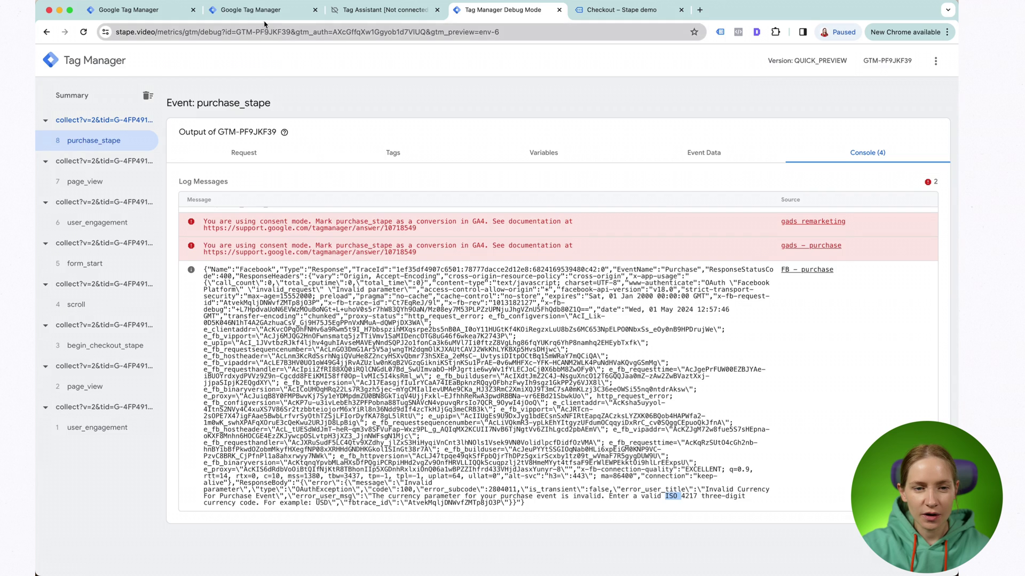
pyautogui.click(120, 277)
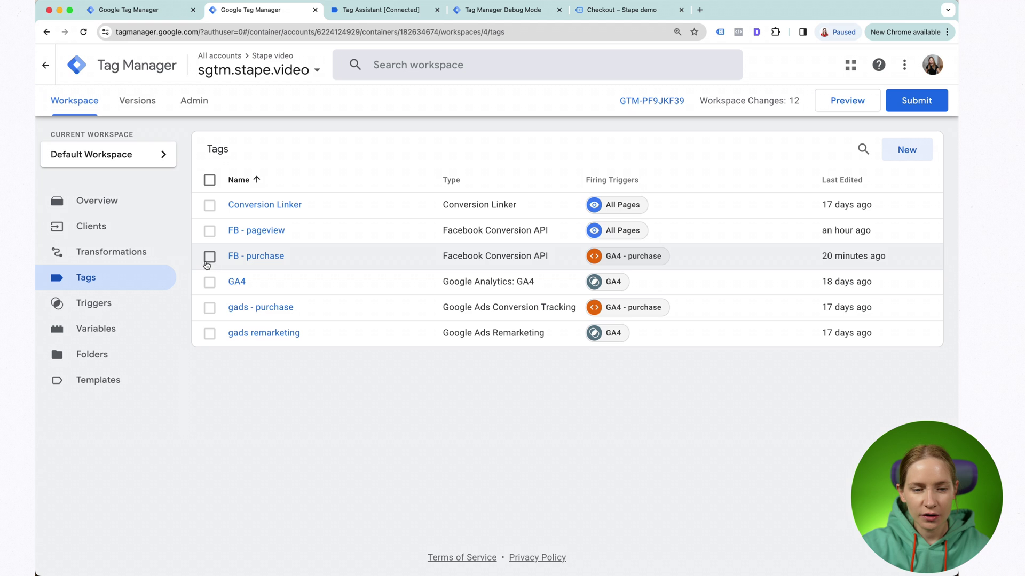
pyautogui.click(248, 257)
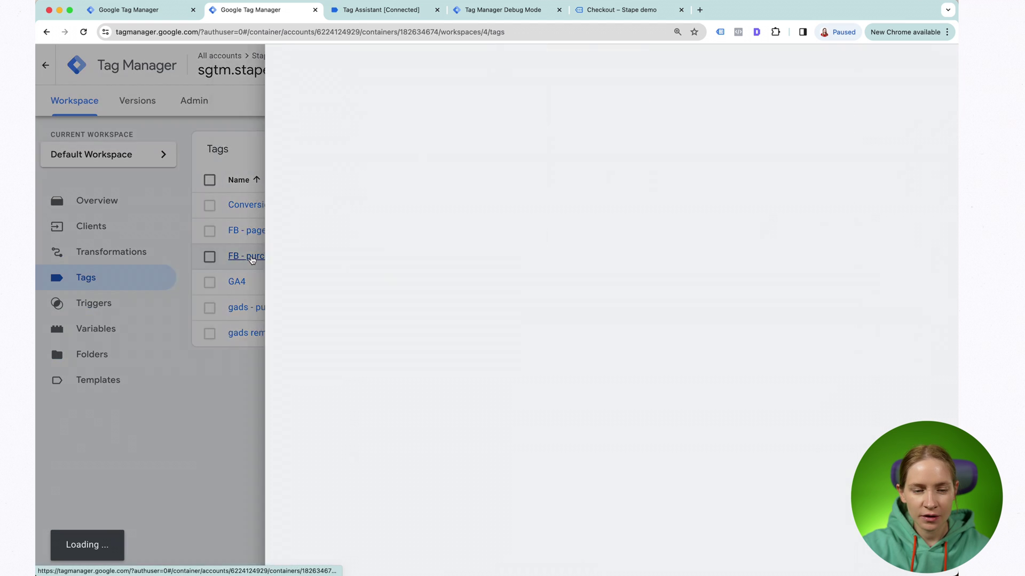
# - Set the FB - purchase tag's Logs Settings to Always log to console
pyautogui.scroll(-7, 356, 369)
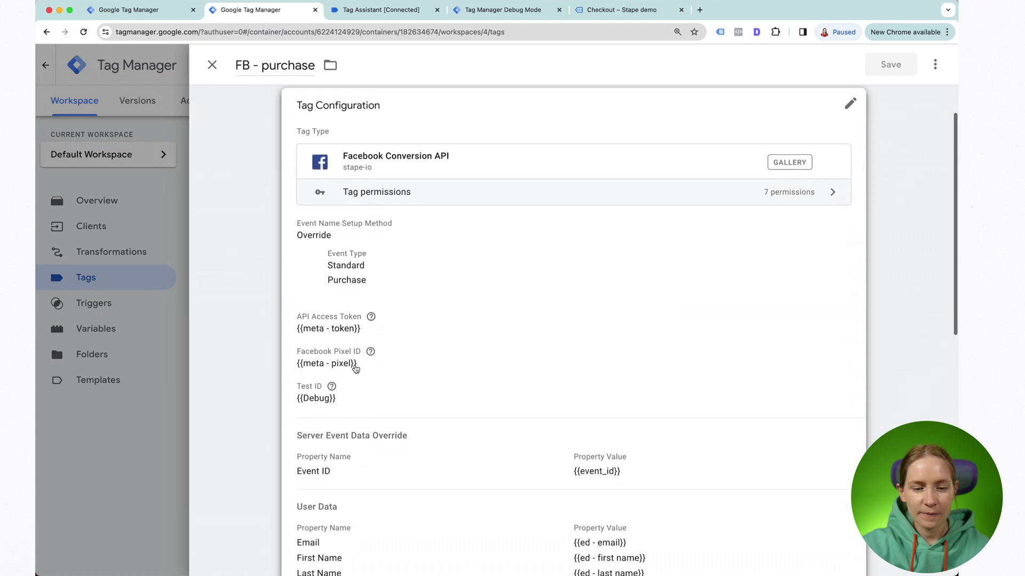
pyautogui.click(572, 418)
pyautogui.scroll(-5, 590, 419)
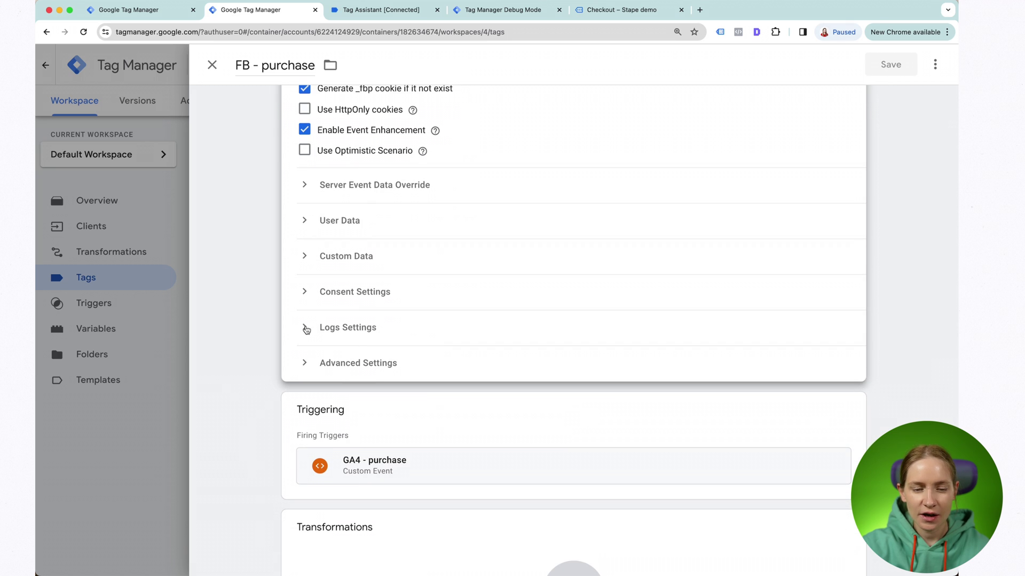
pyautogui.click(305, 328)
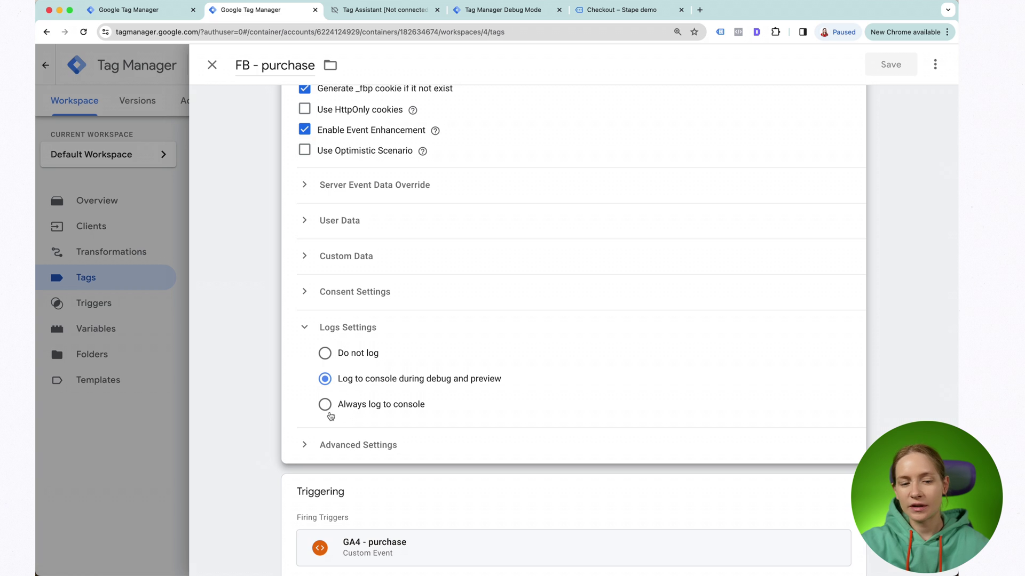
pyautogui.click(326, 410)
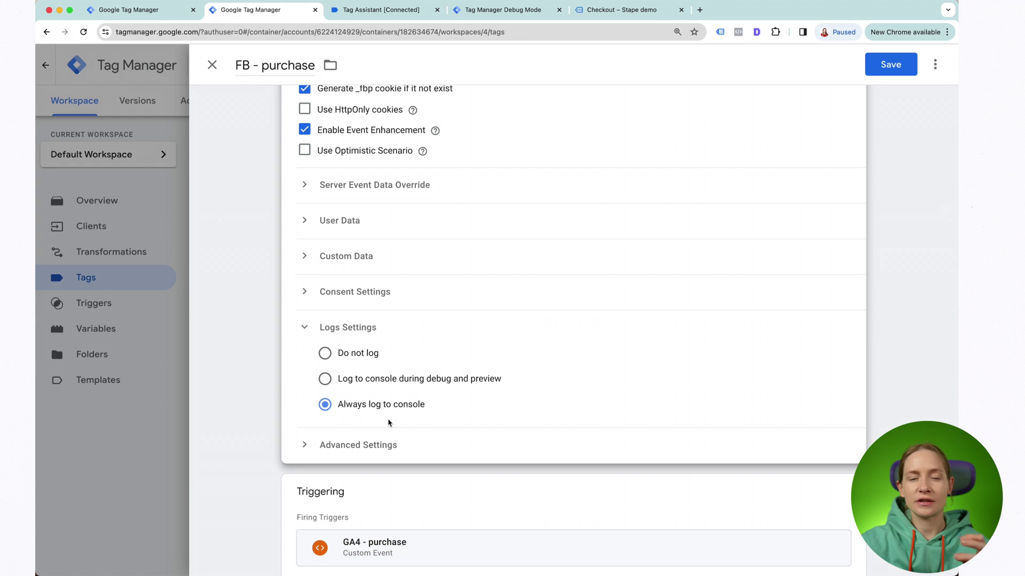
# - Switch back to Stape in Safari and show the Response Logs for the Facebook platform with status 5xx
pyautogui.hotkey('ctrl', 'Left')
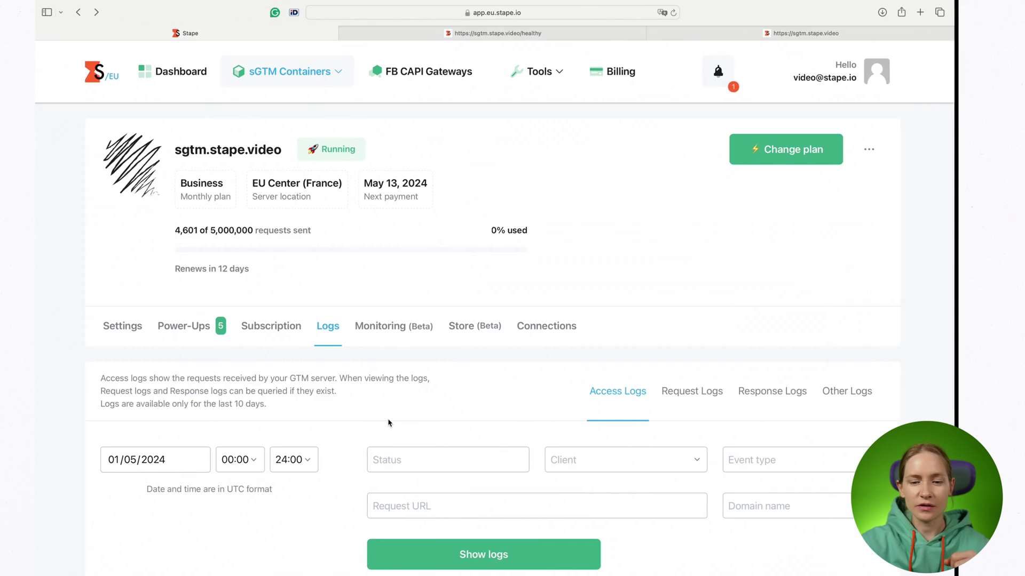
pyautogui.click(776, 393)
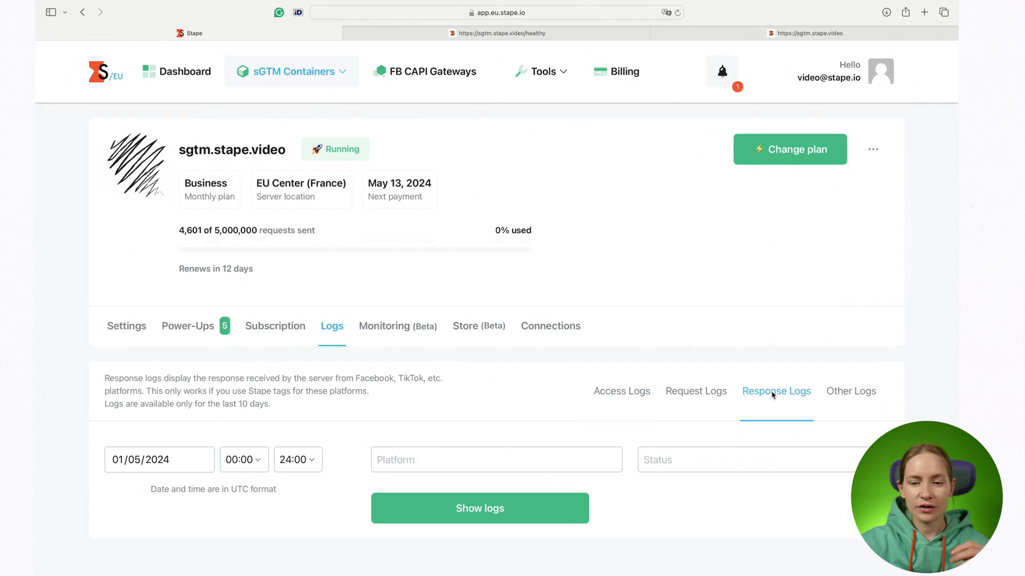
pyautogui.click(473, 464)
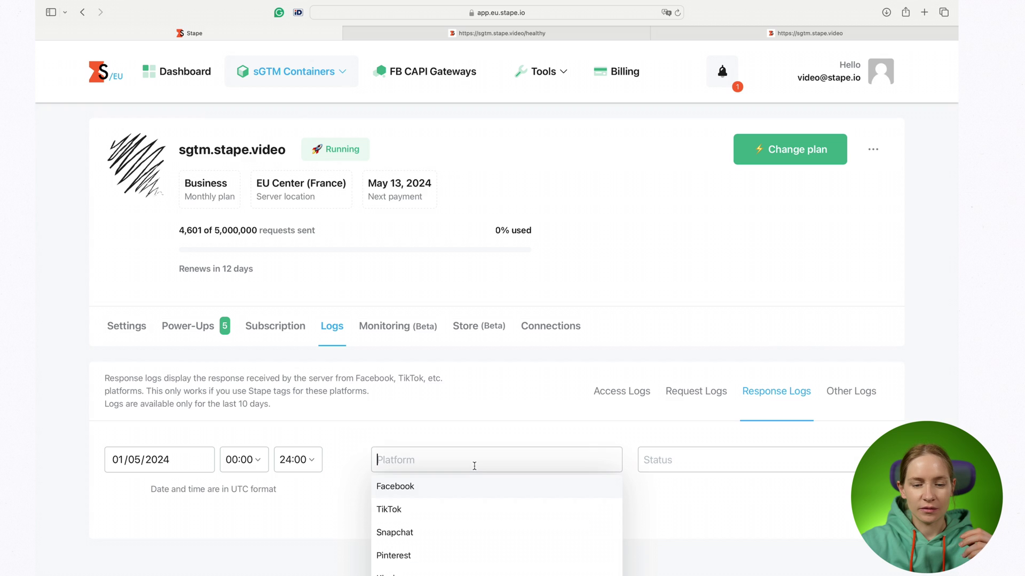
pyautogui.click(450, 494)
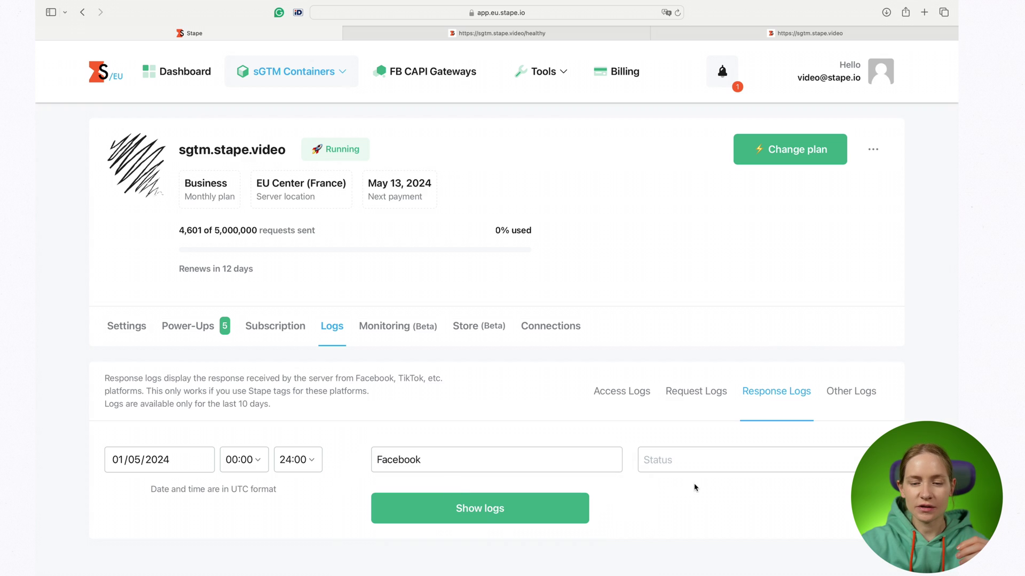
pyautogui.click(691, 462)
pyautogui.click(668, 554)
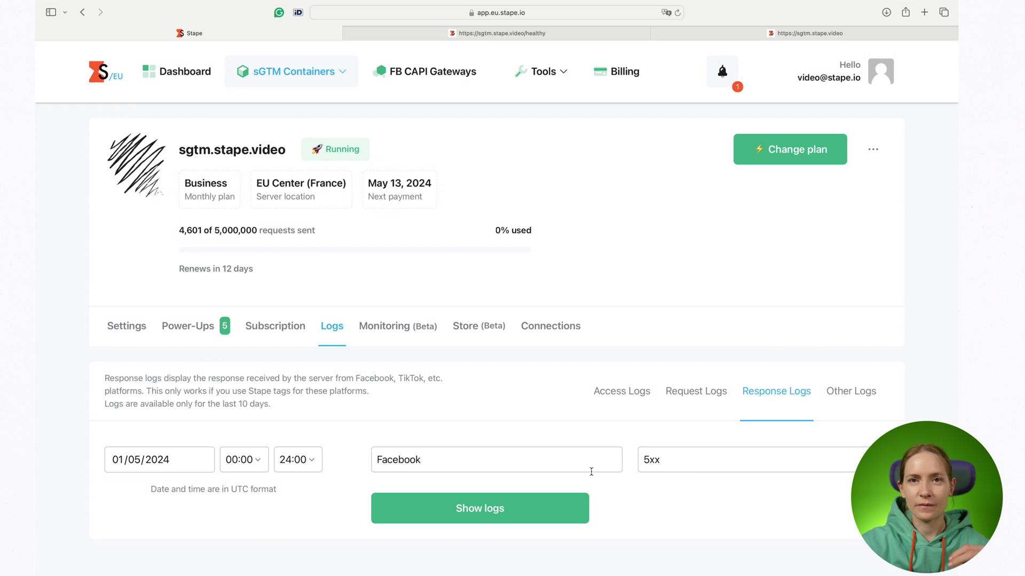
pyautogui.click(504, 515)
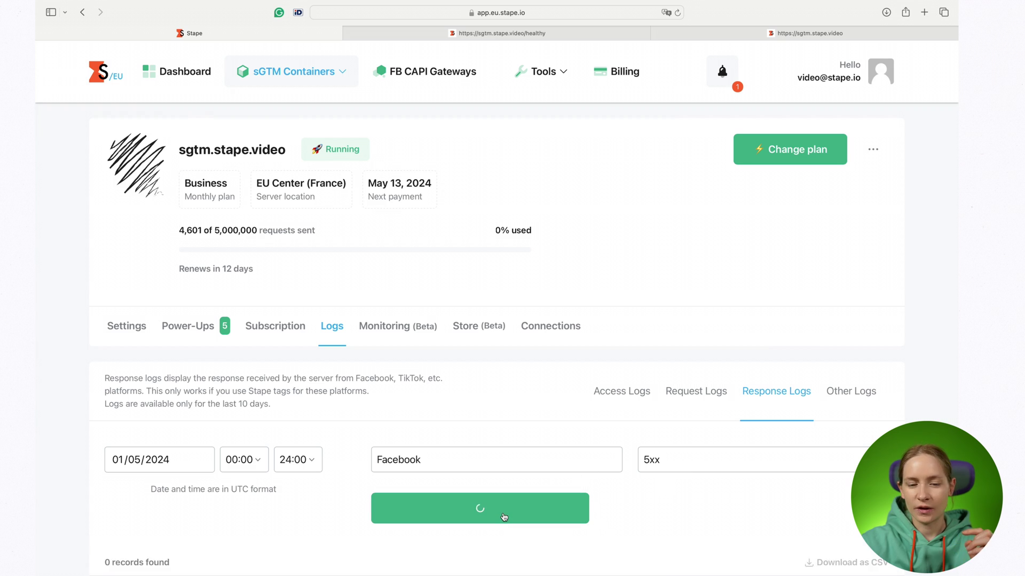
pyautogui.scroll(-3, 503, 516)
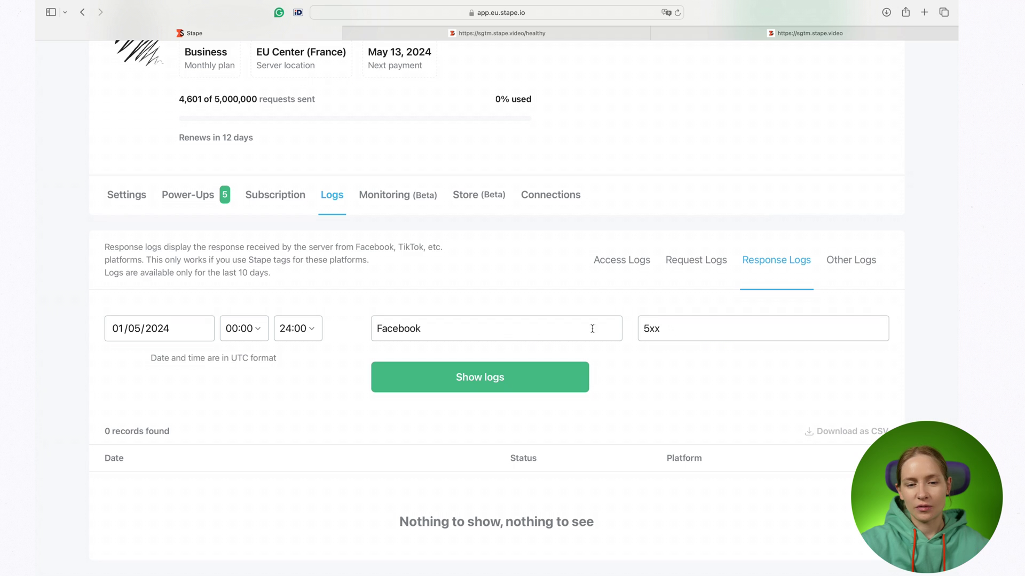
# - Change the Response Logs status filter to 2xx and show the matching Facebook logs
pyautogui.click(691, 336)
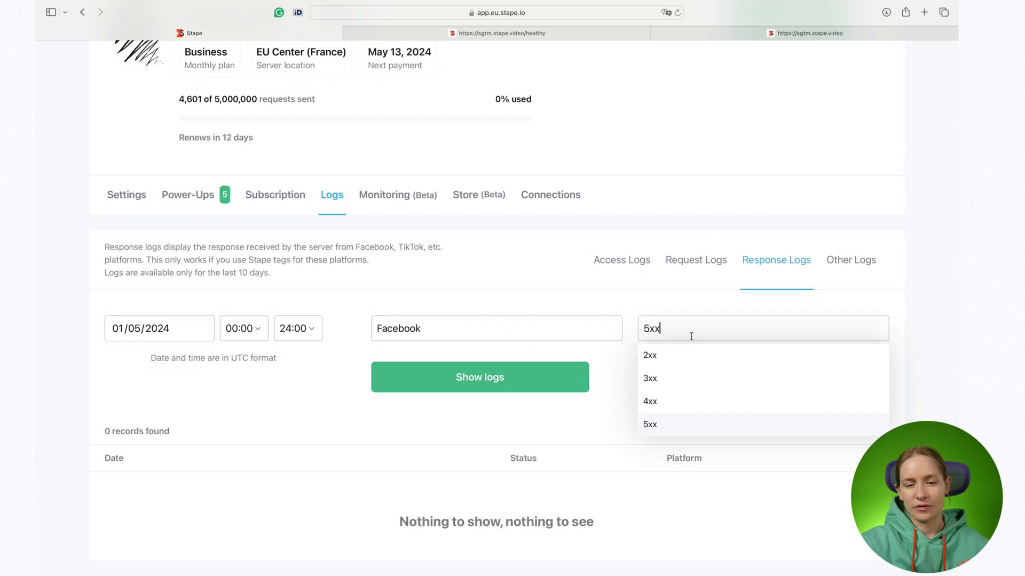
pyautogui.click(673, 359)
pyautogui.click(510, 374)
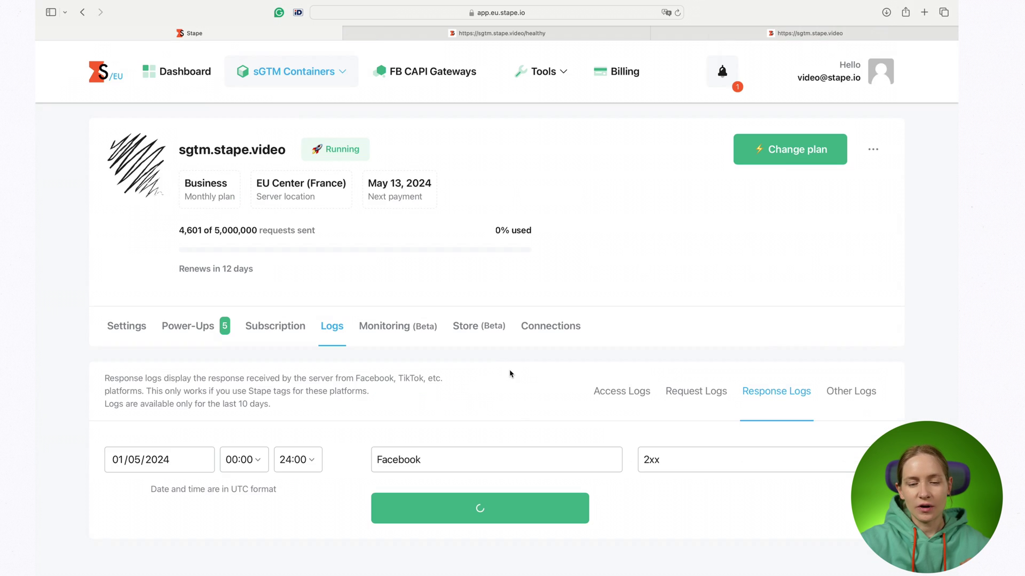
pyautogui.scroll(-3, 523, 430)
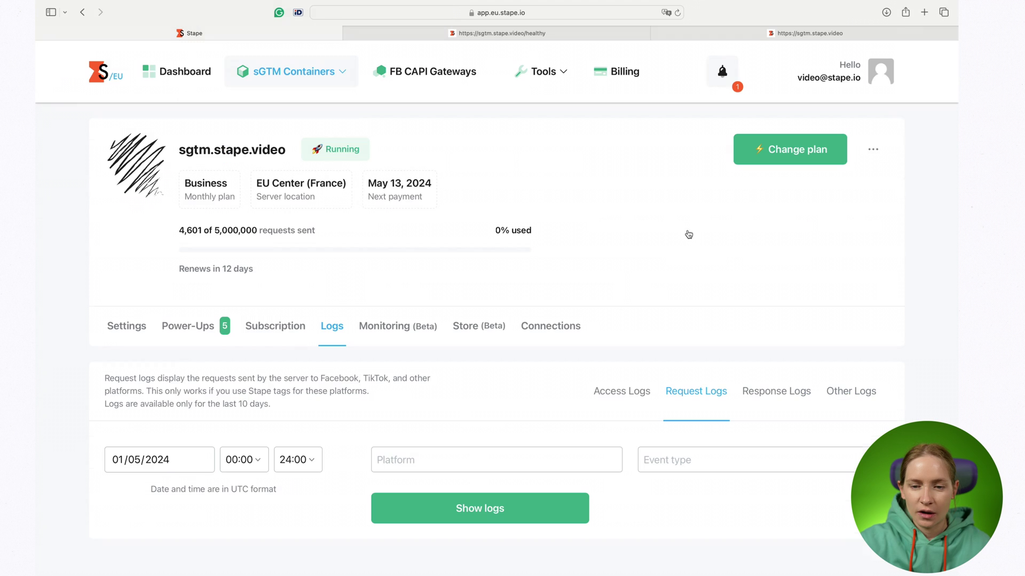
# - Show the Request Logs filtered to the Facebook platform and look over the listed events
pyautogui.click(473, 461)
pyautogui.click(462, 485)
pyautogui.click(465, 513)
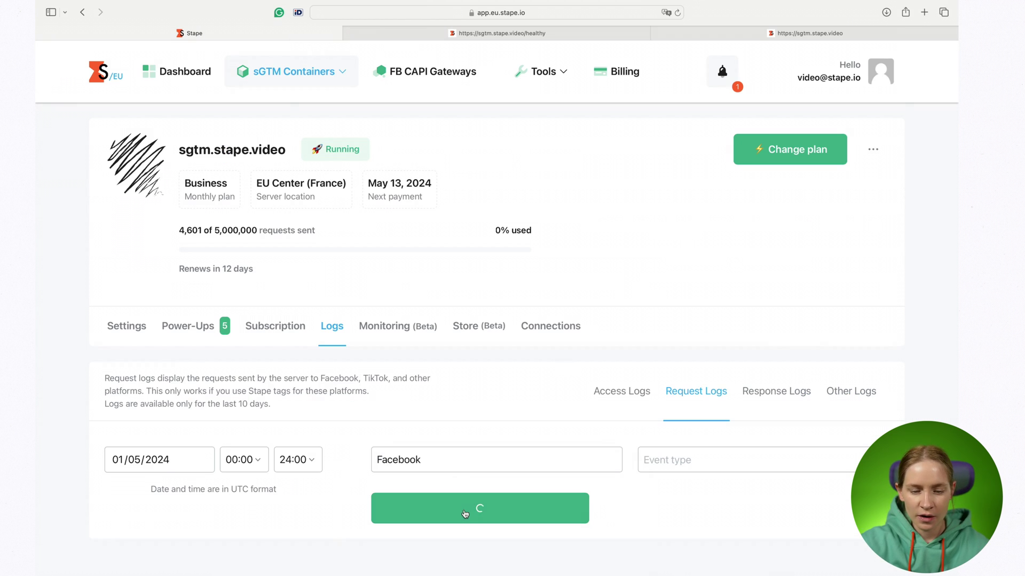
pyautogui.scroll(-5, 480, 419)
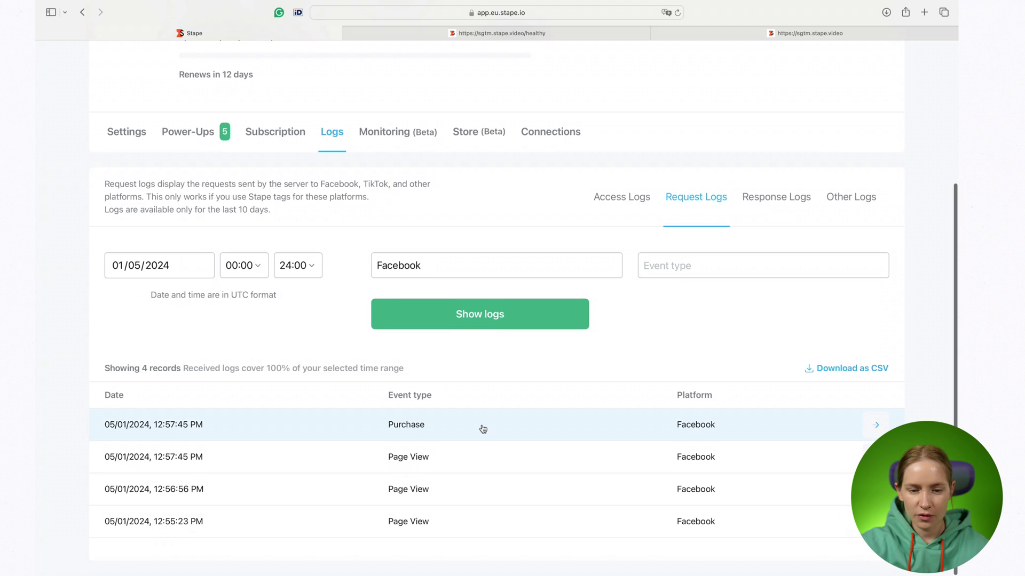
# - Show the Response Logs for Facebook without a status filter and open the detailed view of the record with status 400
pyautogui.click(773, 216)
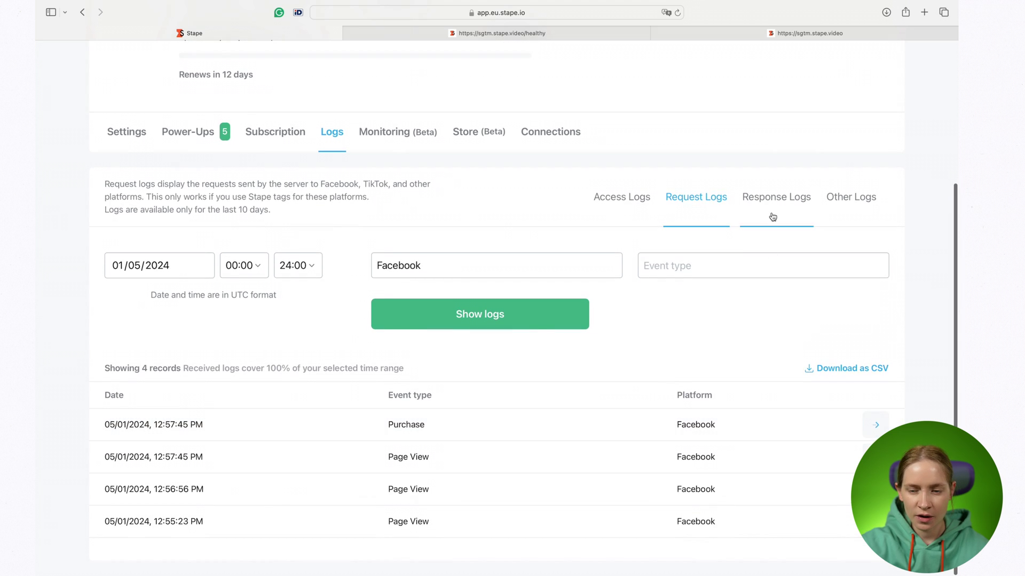
pyautogui.click(487, 460)
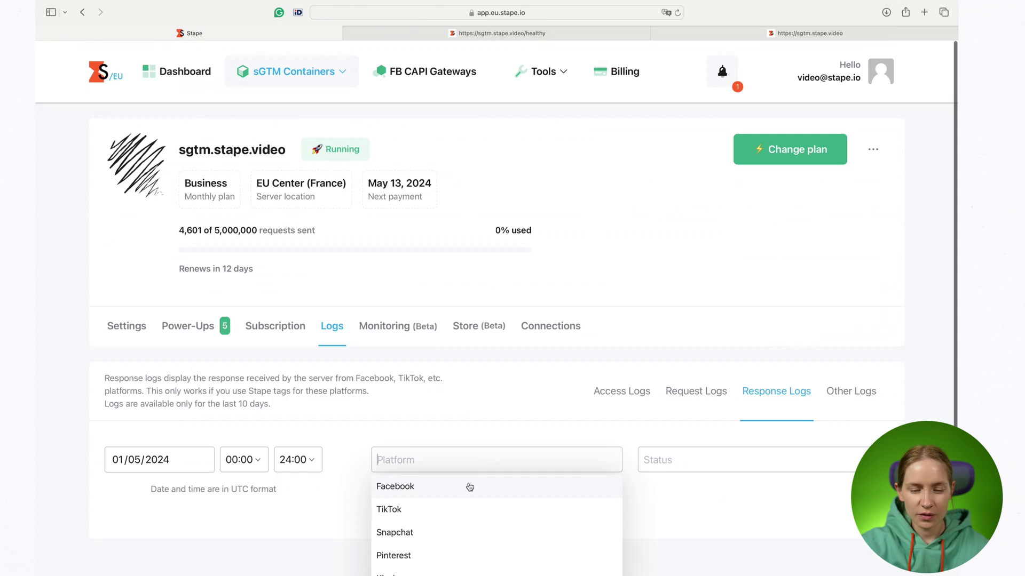
pyautogui.click(470, 488)
pyautogui.click(468, 511)
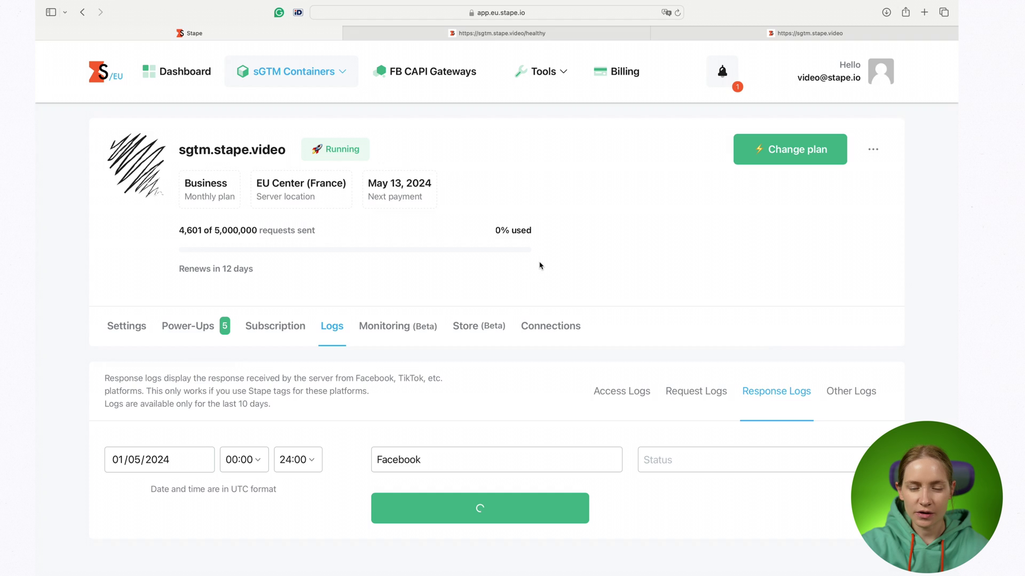
pyautogui.scroll(-5, 528, 331)
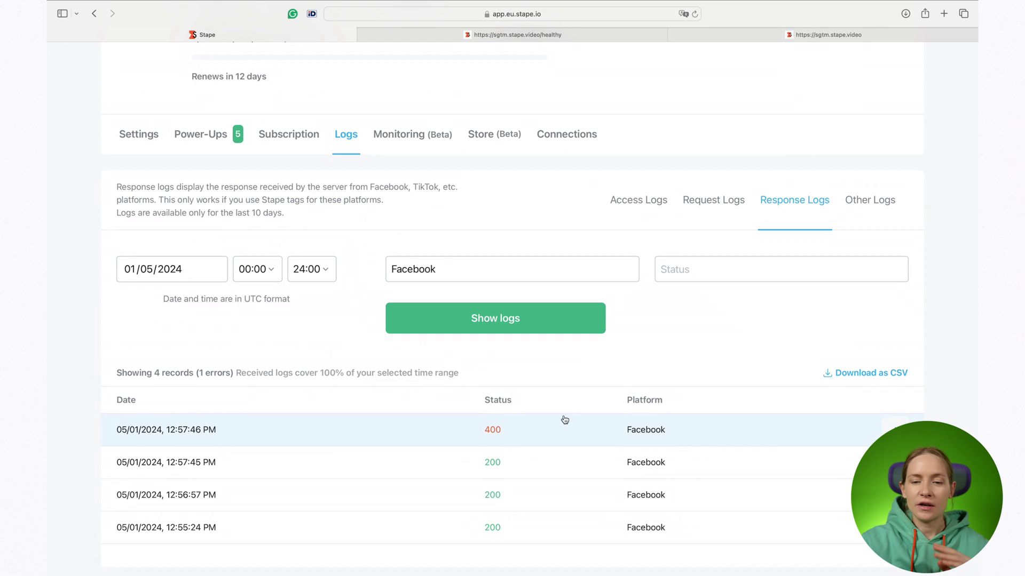
pyautogui.click(865, 429)
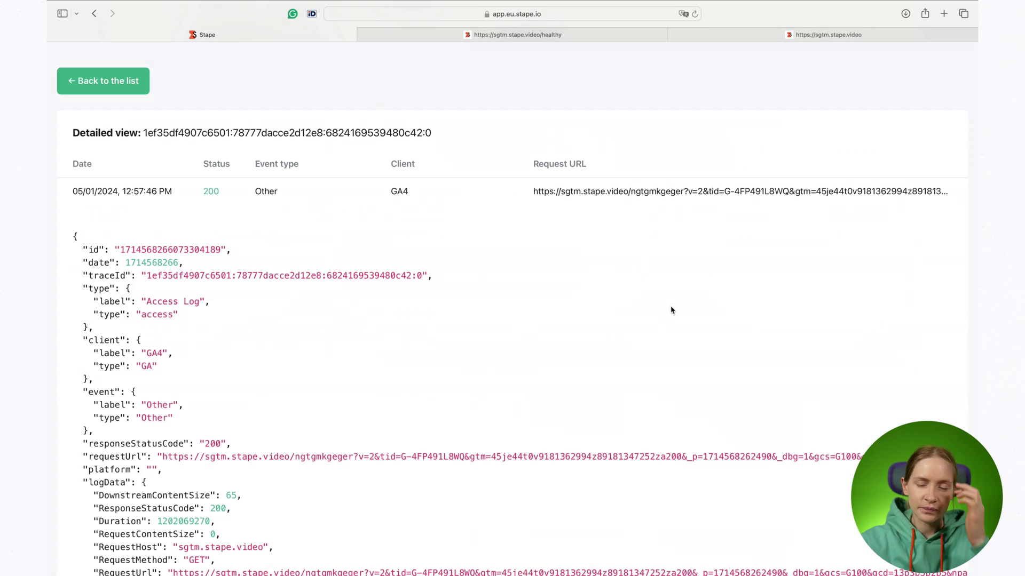
# - Reopen the detailed view of the status 400 Facebook response record and look through its access log and associated request logs
pyautogui.click(95, 80)
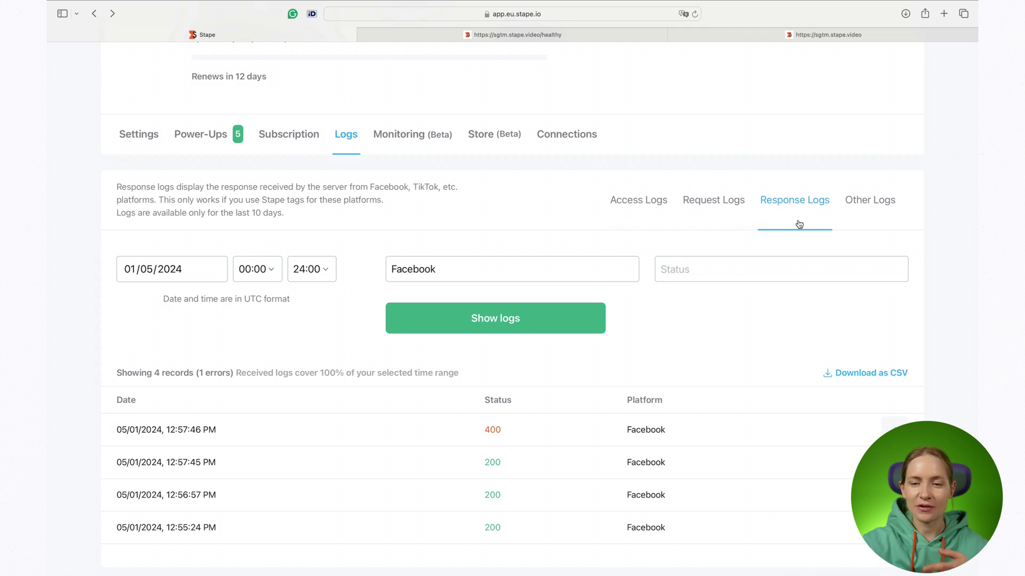
pyautogui.click(299, 430)
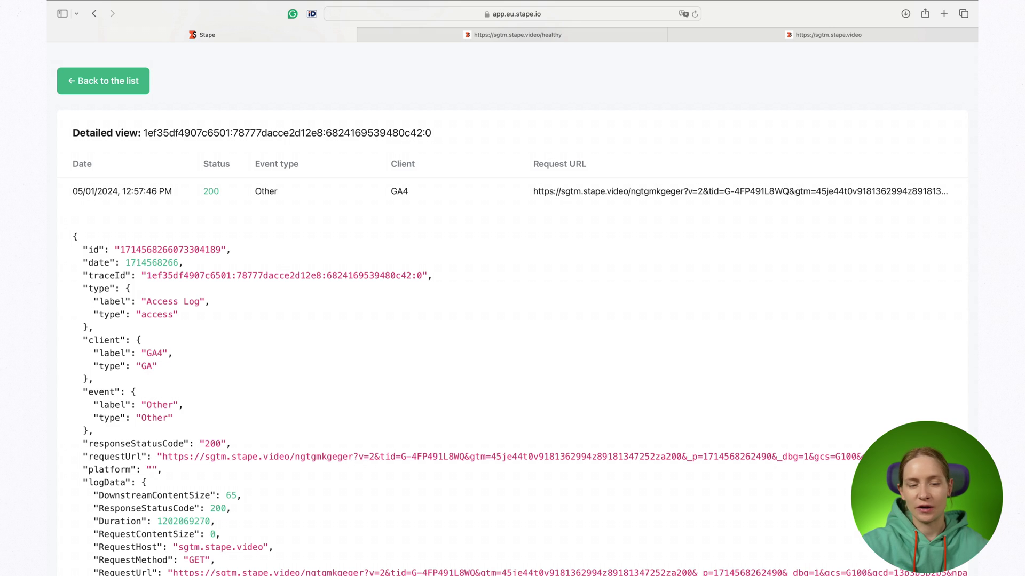
pyautogui.doubleClick(394, 192)
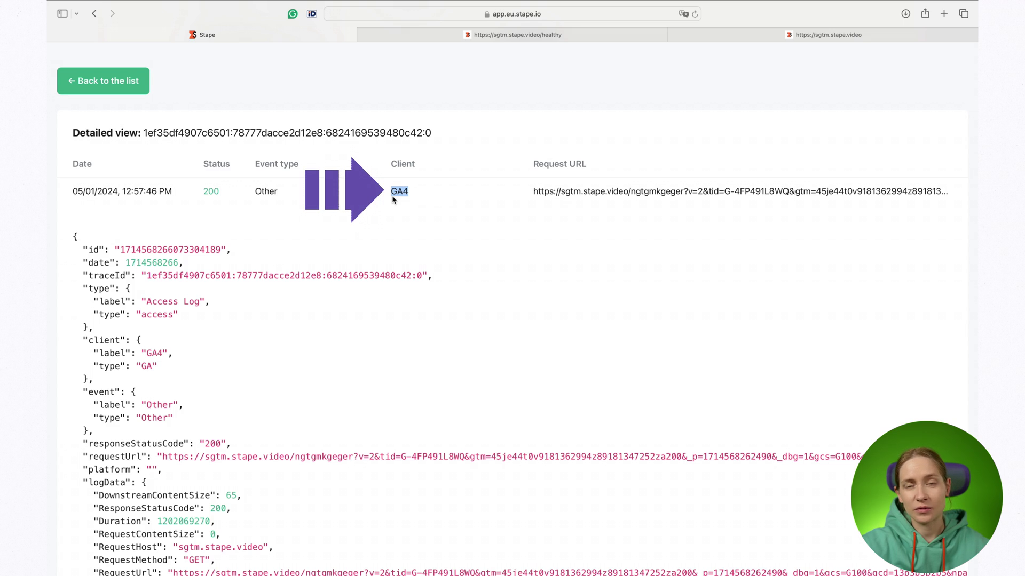
pyautogui.scroll(-15, 389, 317)
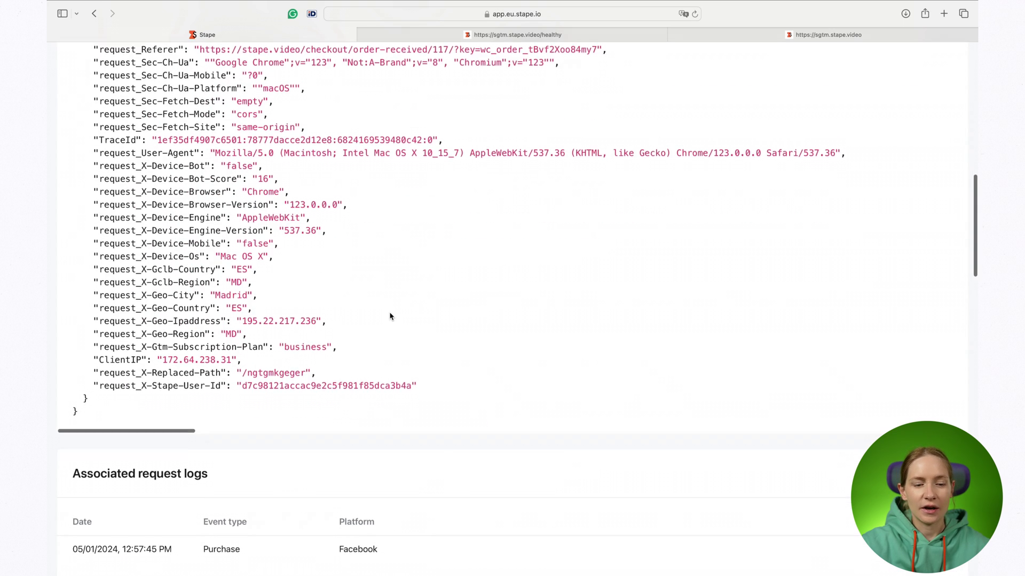
pyautogui.scroll(-2, 390, 315)
pyautogui.scroll(-5, 393, 396)
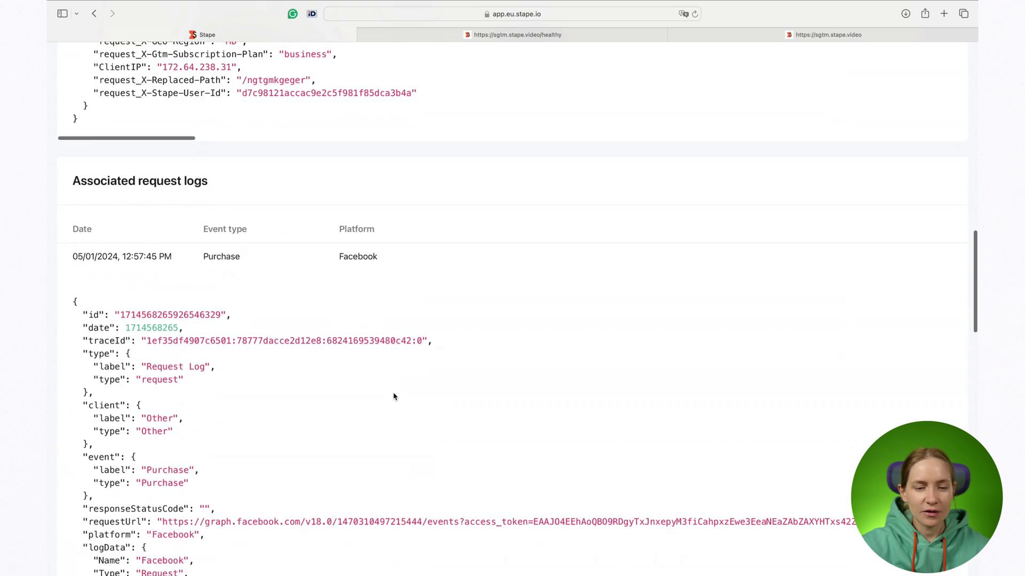
pyautogui.scroll(-12, 394, 396)
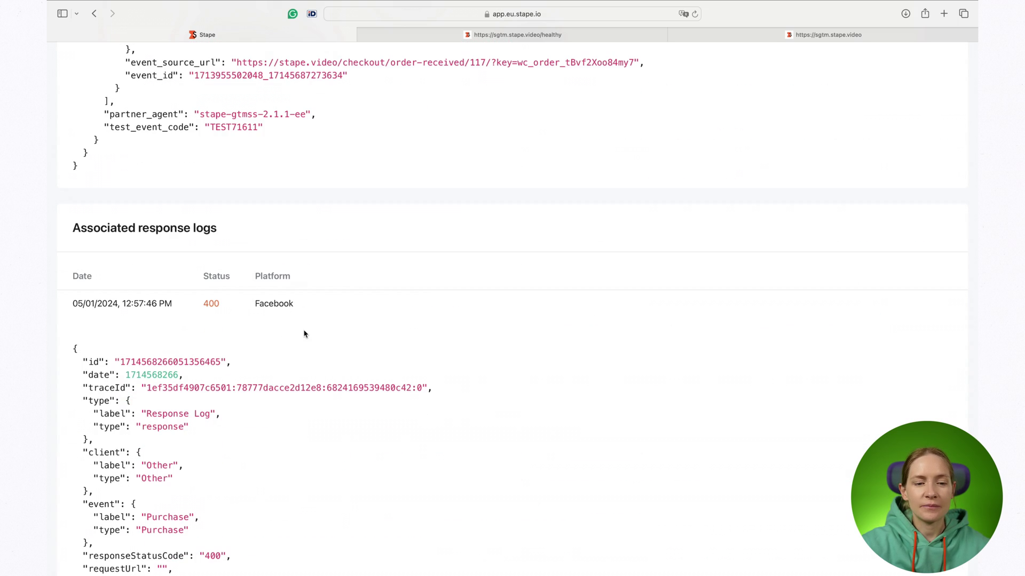
# - Examine the associated response log down to the ResponseBody and read its error title along the line
pyautogui.scroll(-6, 320, 382)
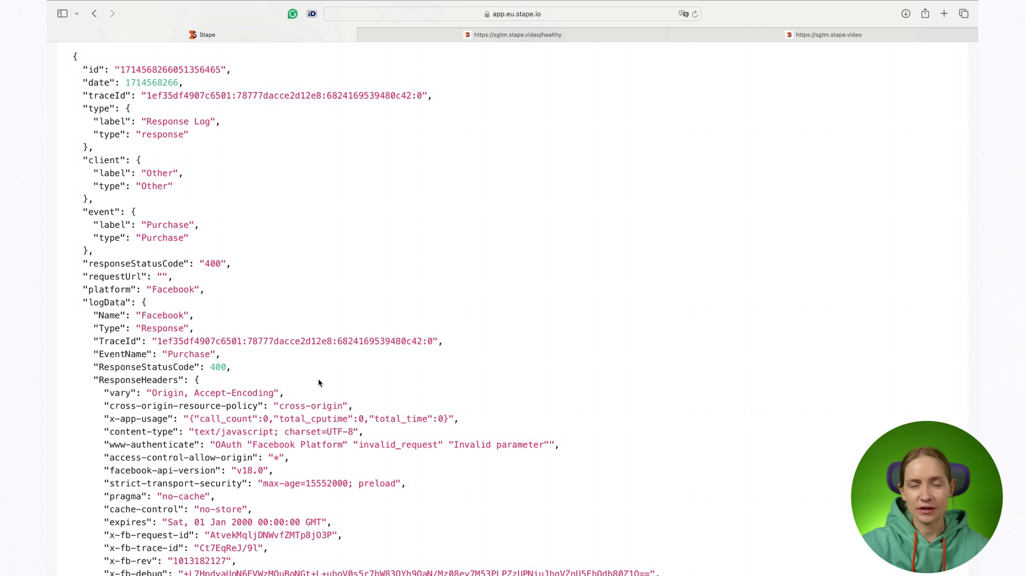
pyautogui.scroll(-4, 319, 383)
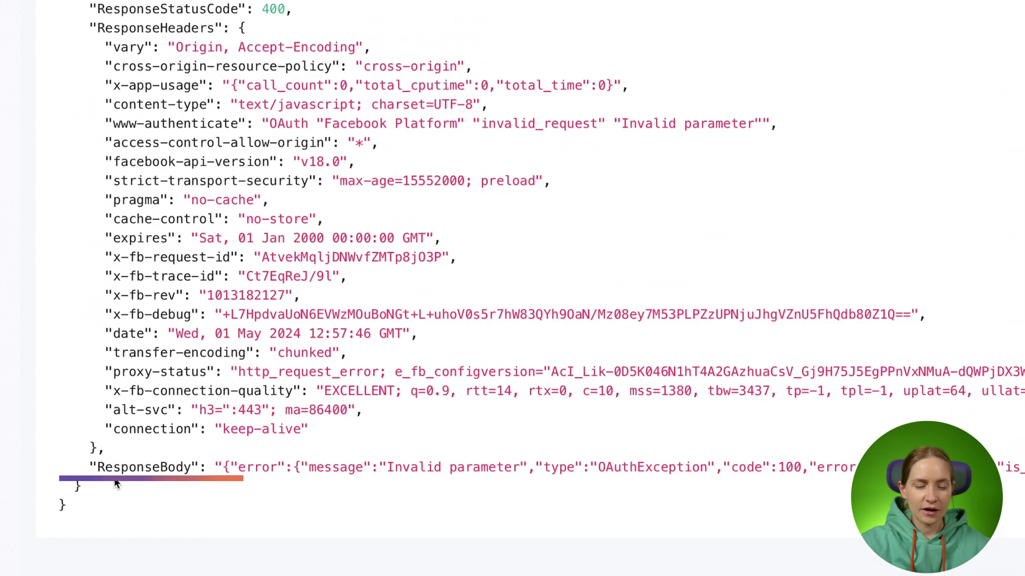
pyautogui.doubleClick(99, 467)
pyautogui.hscroll(10, 561, 499)
pyautogui.hscroll(3, 561, 499)
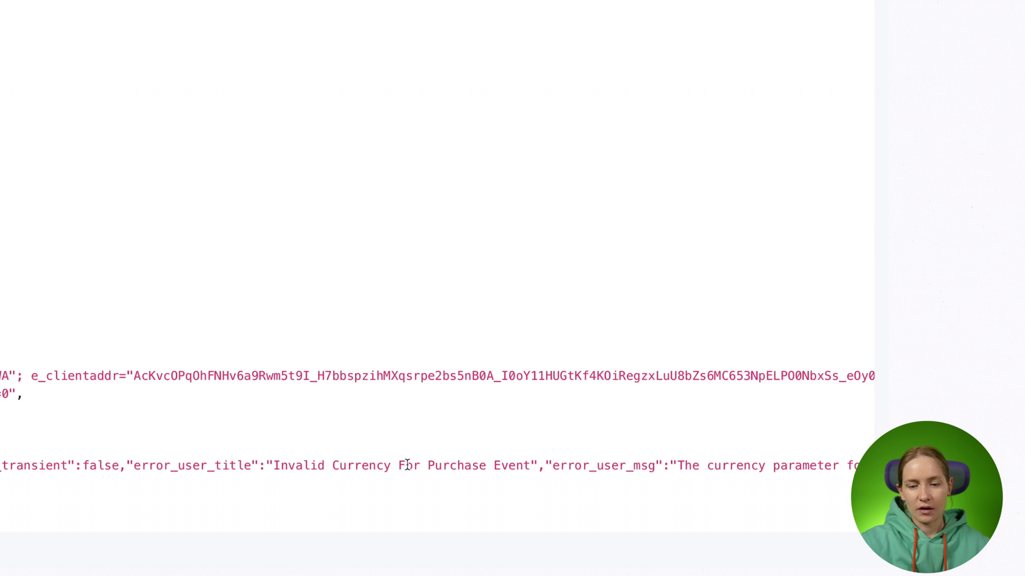
pyautogui.doubleClick(407, 465)
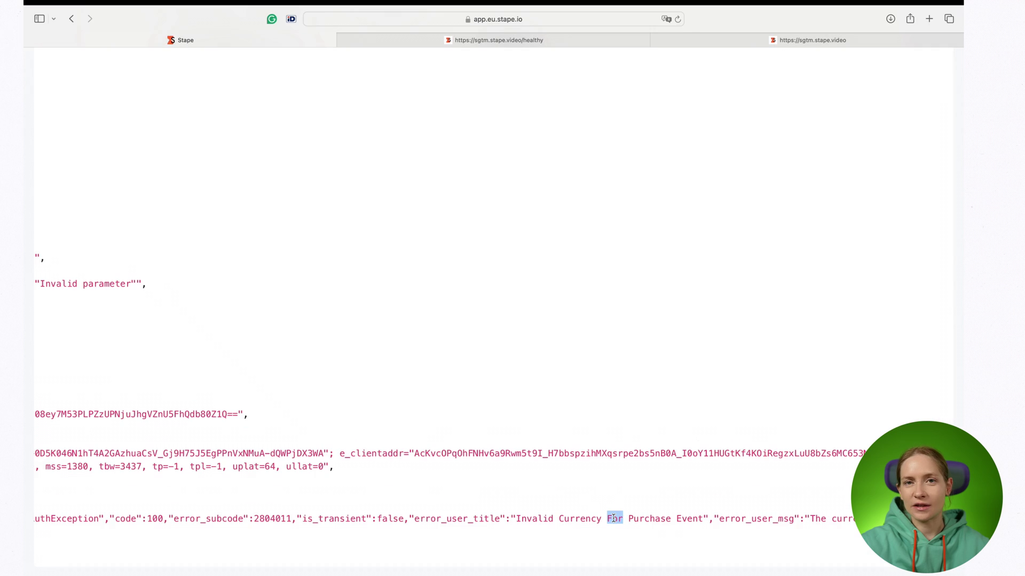
# - Return to the Response Logs list and show the container's Other Logs
pyautogui.hscroll(-5, 609, 526)
pyautogui.scroll(20, 608, 526)
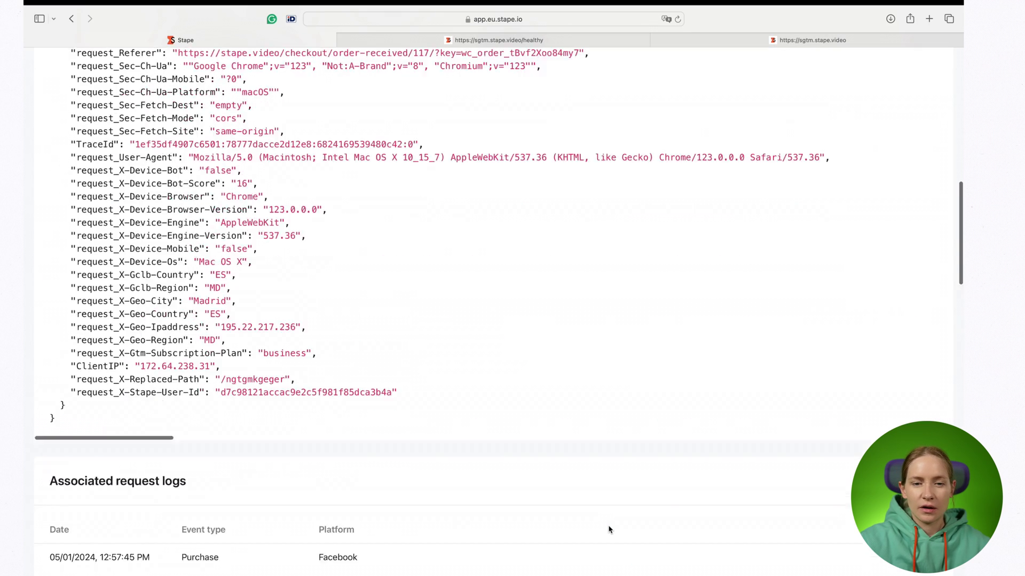
pyautogui.click(79, 120)
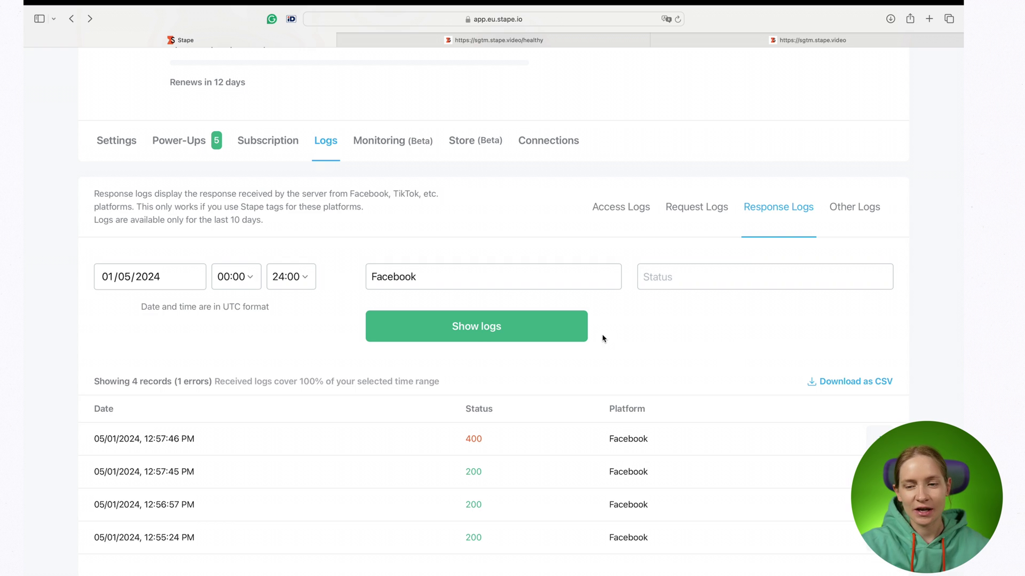
pyautogui.click(863, 212)
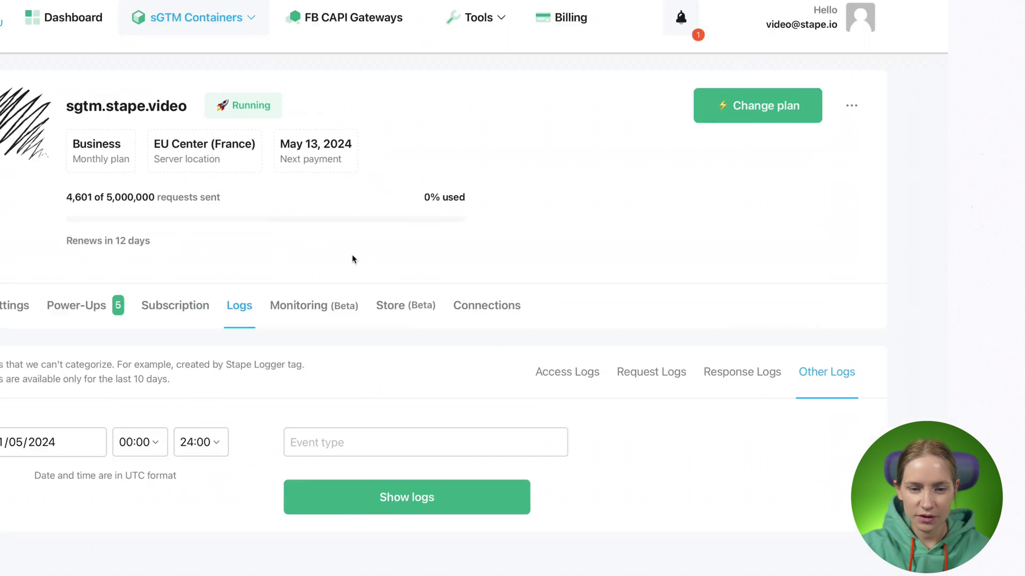
# - Switch to Tag Manager in Chrome, close the FB - purchase tag and show the server container's templates
pyautogui.hotkey('ctrl', 'Right')
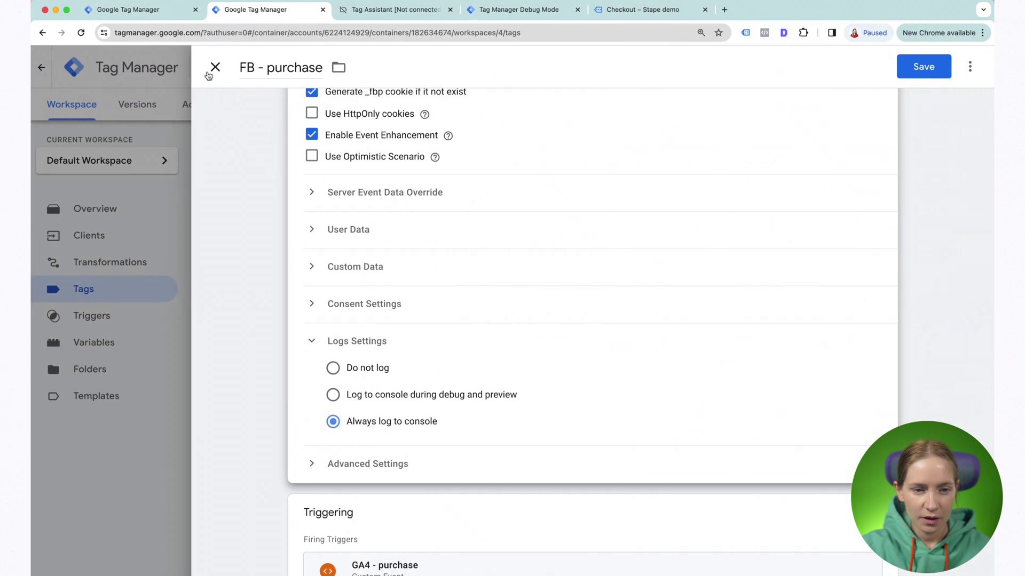
pyautogui.click(220, 69)
pyautogui.click(614, 227)
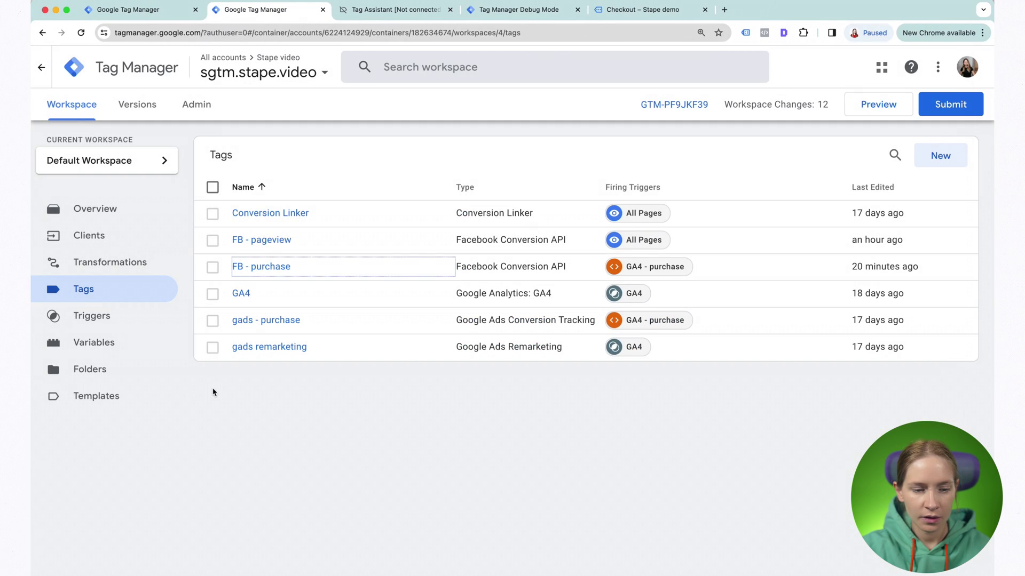
pyautogui.click(138, 397)
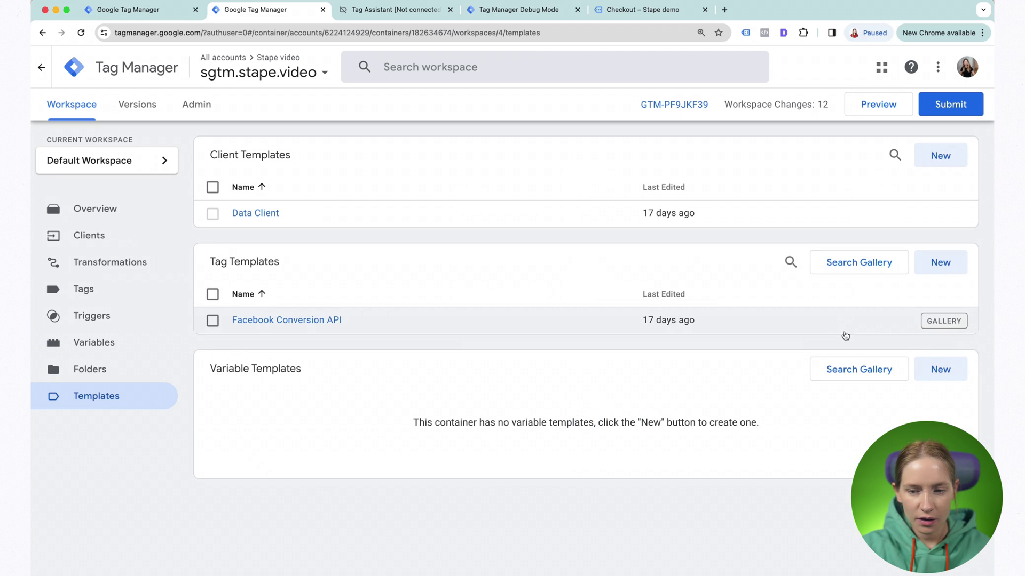
# - Find the Logger tag template by stape-io in the Community Template Gallery and add it to the workspace
pyautogui.click(848, 262)
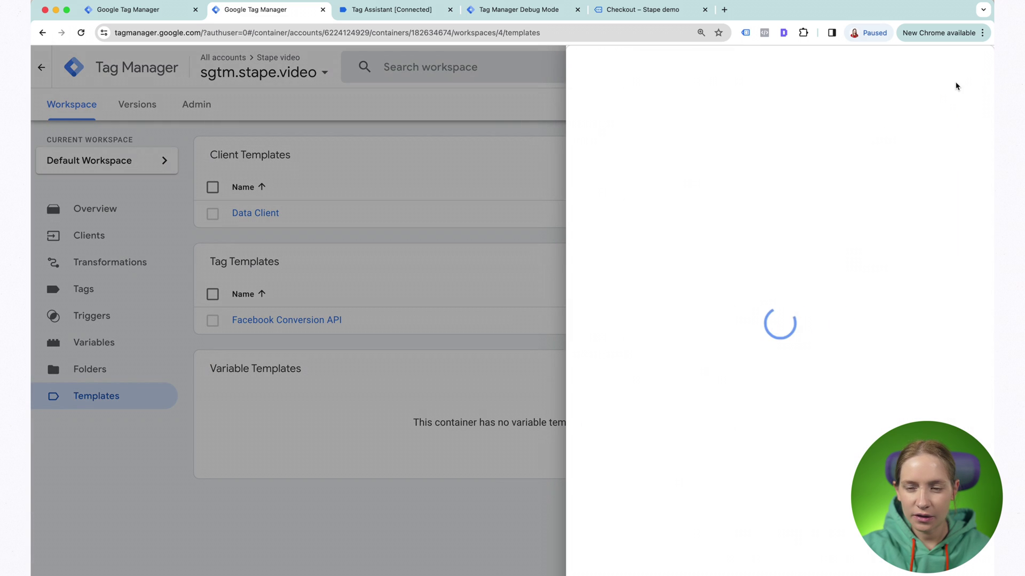
pyautogui.click(963, 68)
pyautogui.write('logger')
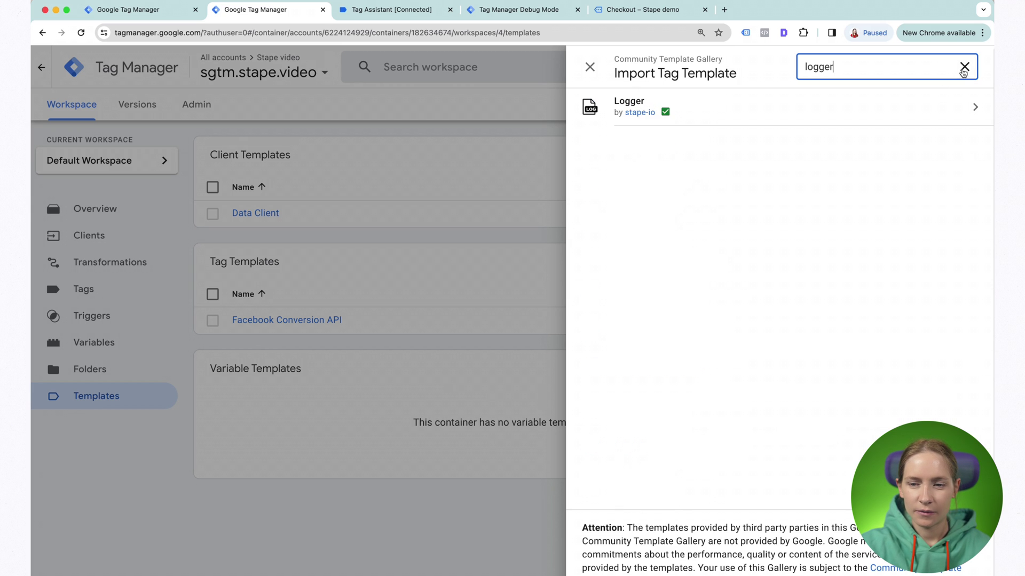
pyautogui.click(922, 105)
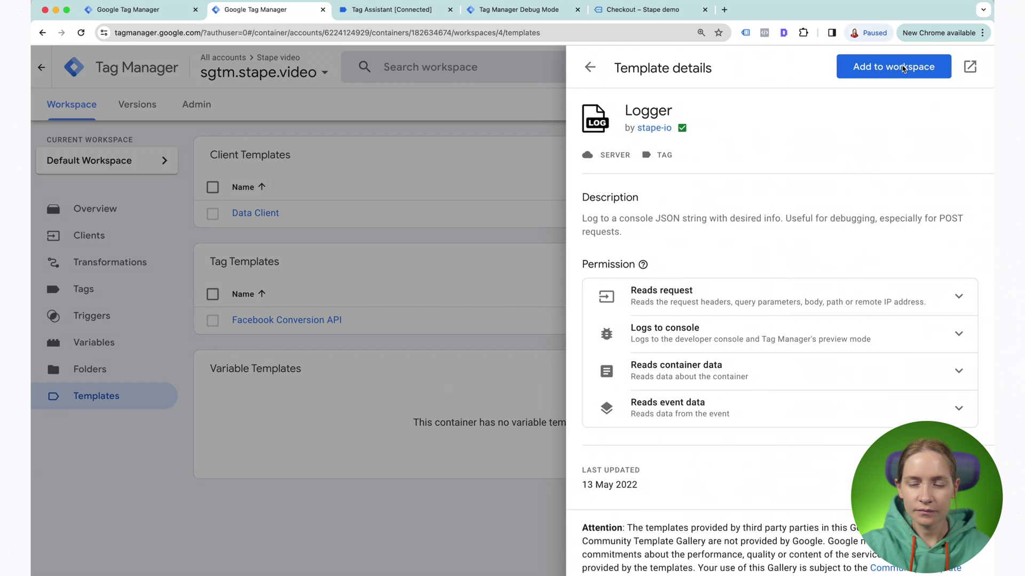
pyautogui.click(868, 75)
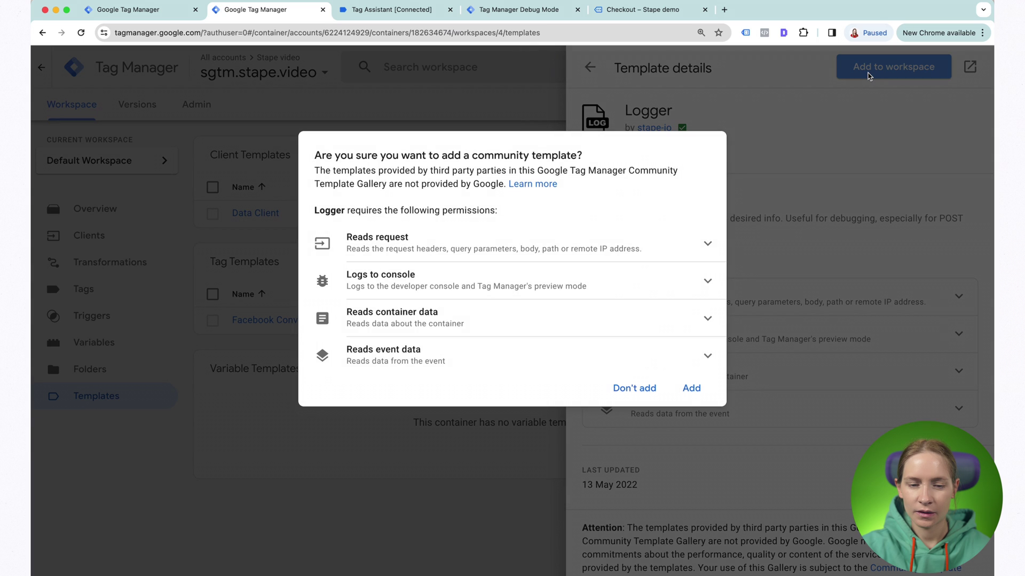
pyautogui.click(691, 389)
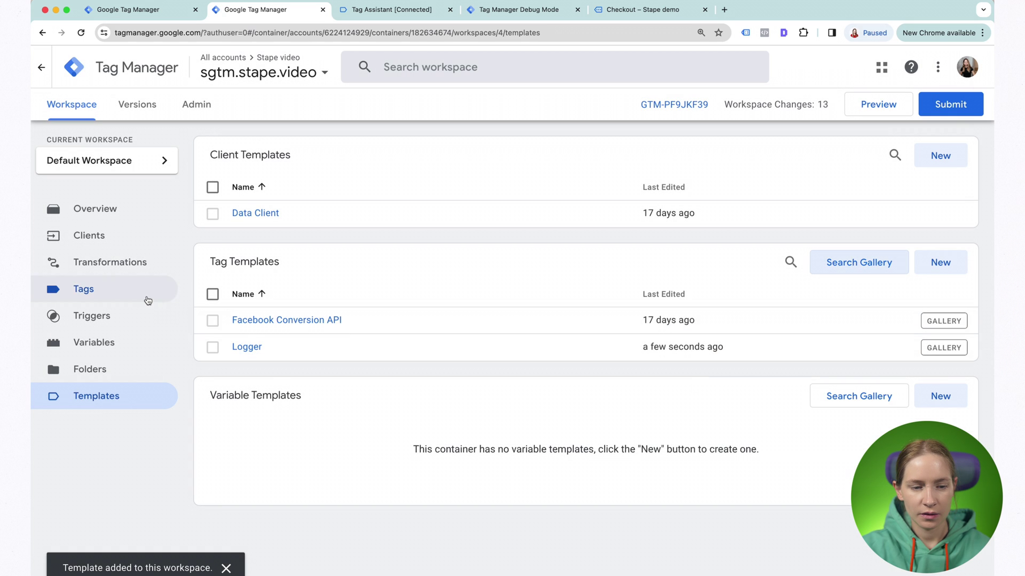
# - Create a new tag in the server container and name it "logger tag - ga4"
pyautogui.click(148, 300)
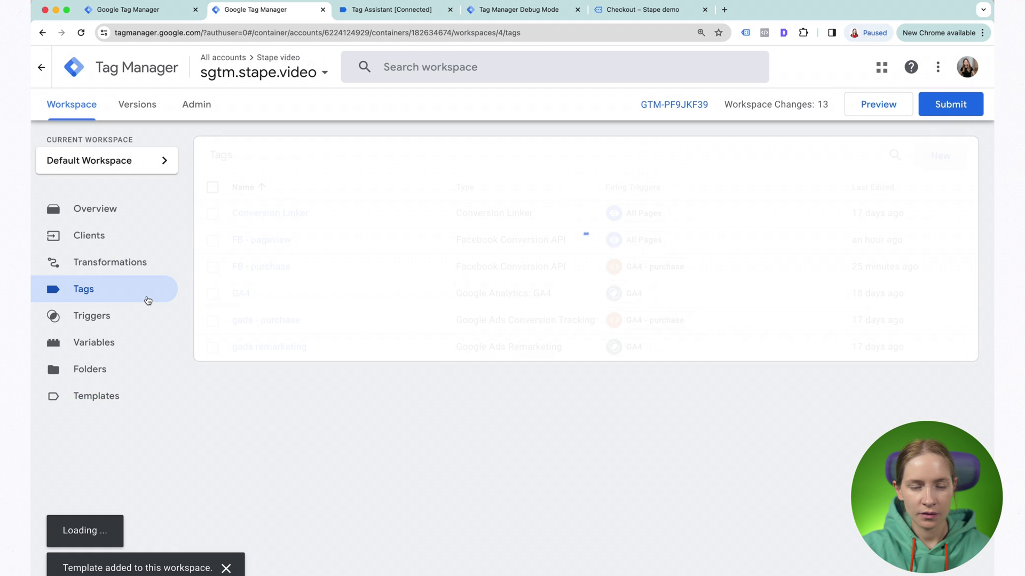
pyautogui.click(932, 158)
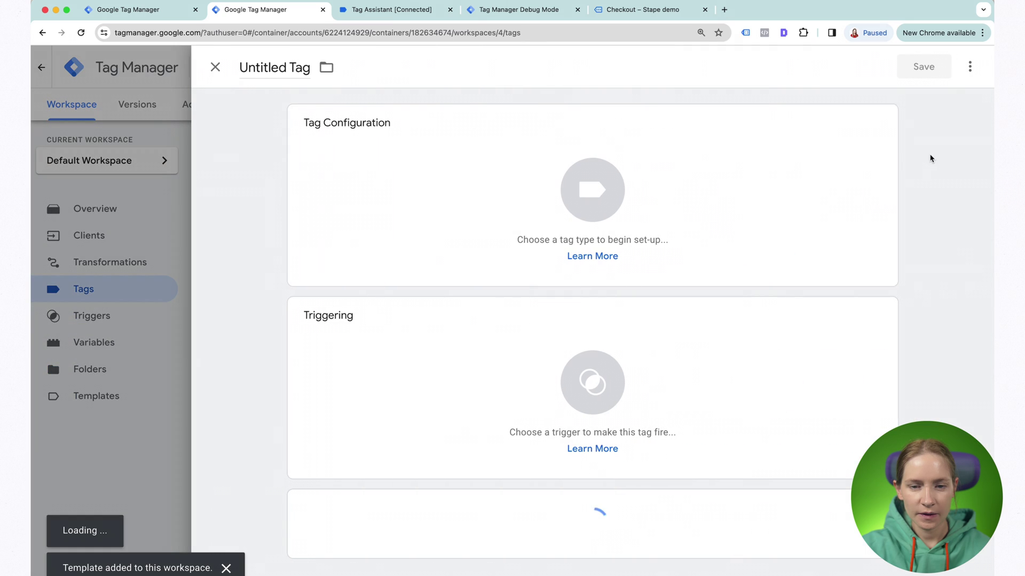
pyautogui.click(271, 71)
pyautogui.write('logger tag -')
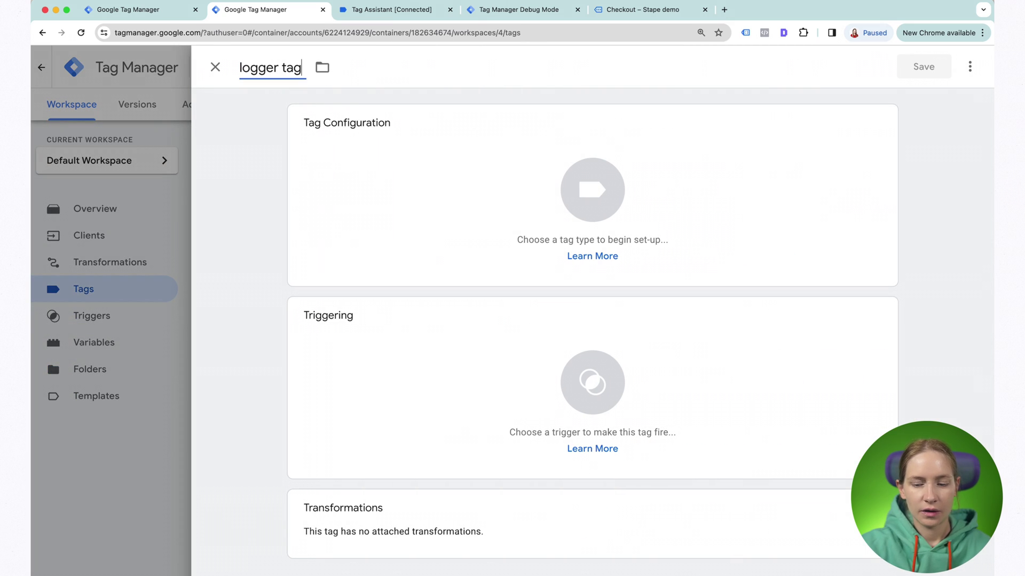
pyautogui.write(' ga')
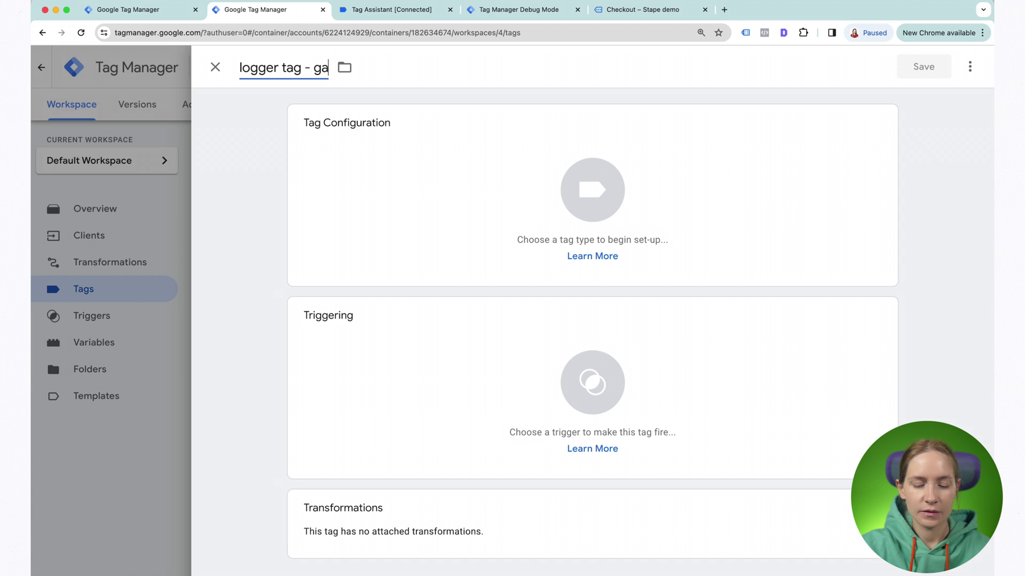
pyautogui.write('4')
# - Set the new tag's type to the custom Logger template by stape-io
pyautogui.click(343, 165)
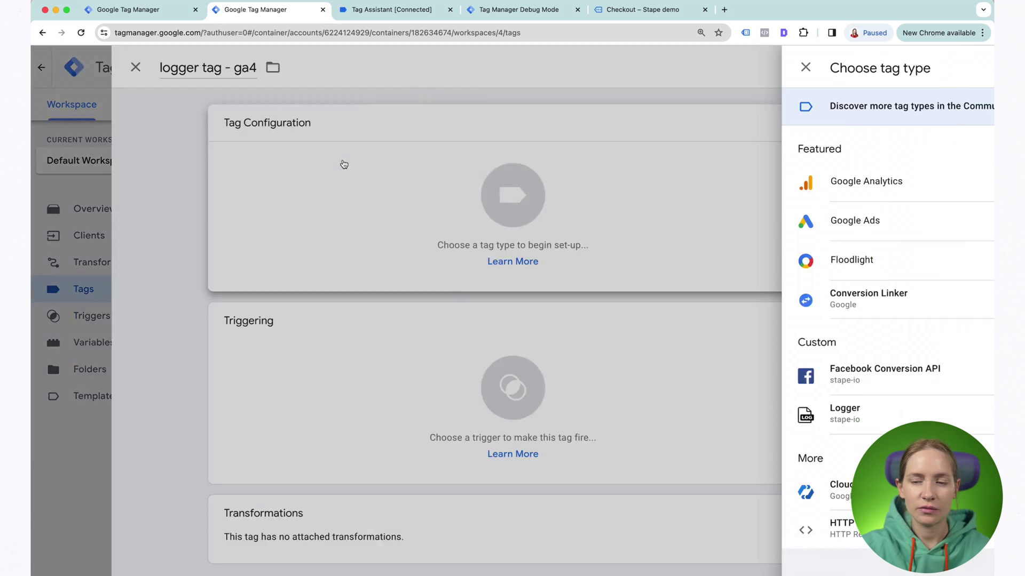
pyautogui.click(964, 66)
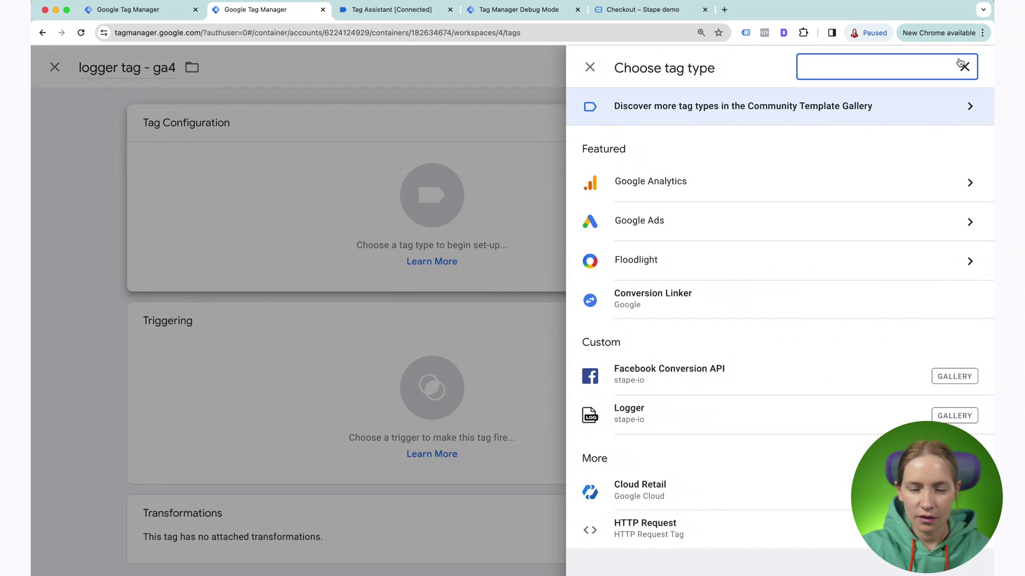
pyautogui.click(741, 414)
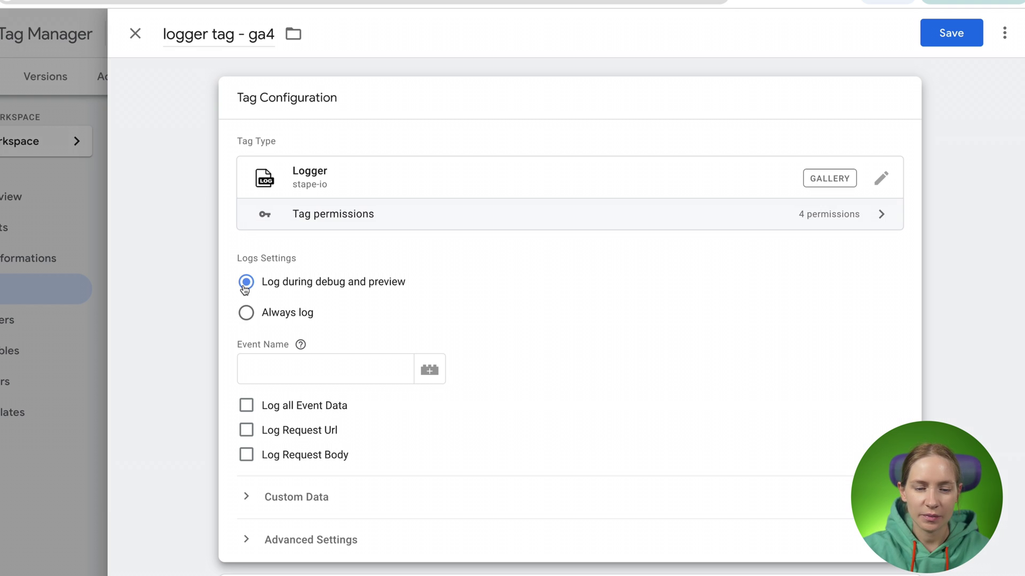
# - Set the Logger tag's event name to {{Event Name}}_logger using the built-in Event Name variable
pyautogui.moveTo(301, 345)
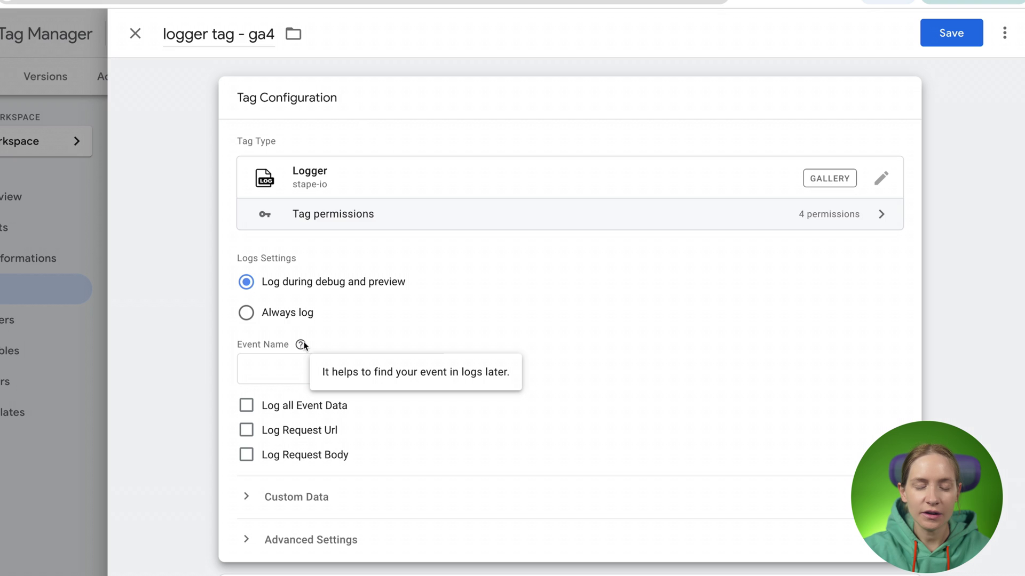
pyautogui.click(272, 367)
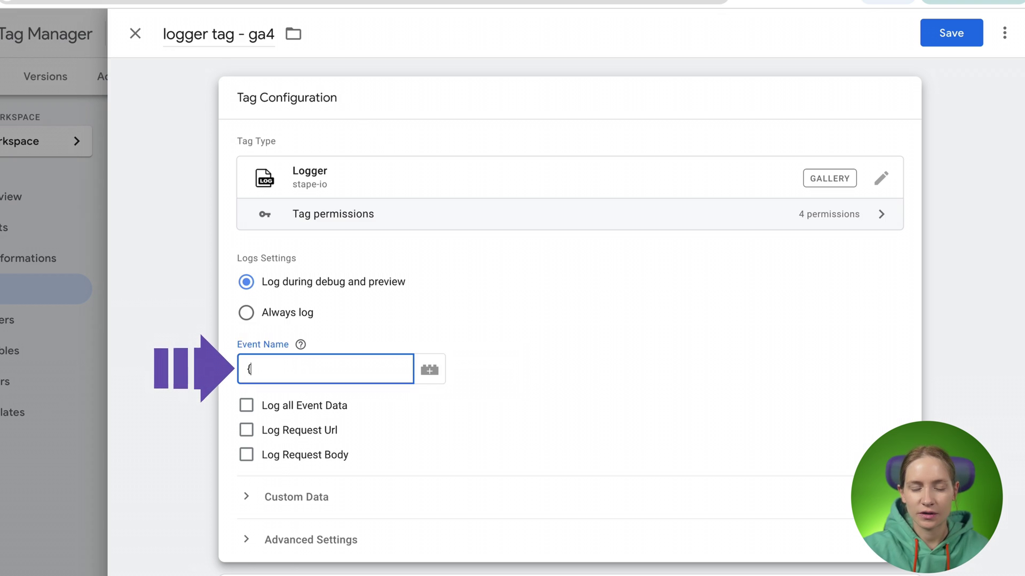
pyautogui.write('{{eve')
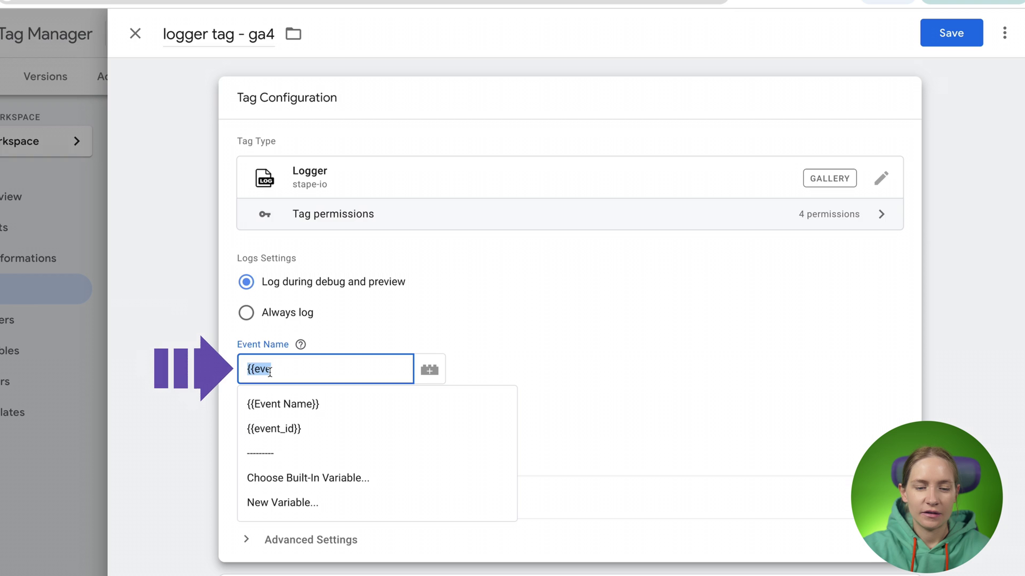
pyautogui.click(287, 407)
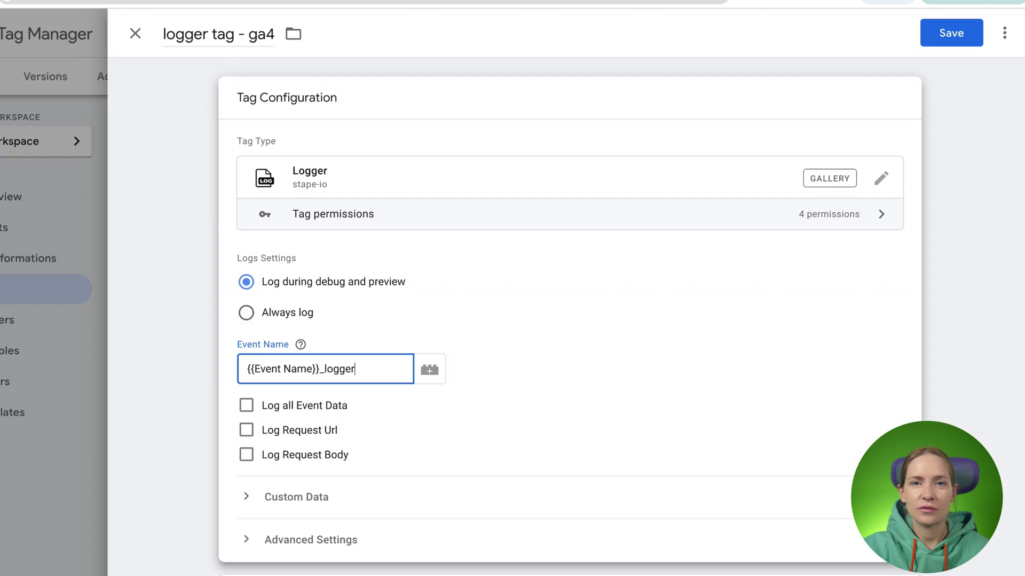
# - Enable Log Request Body and Parse Request Body as JSON for the Logger tag
pyautogui.click(277, 410)
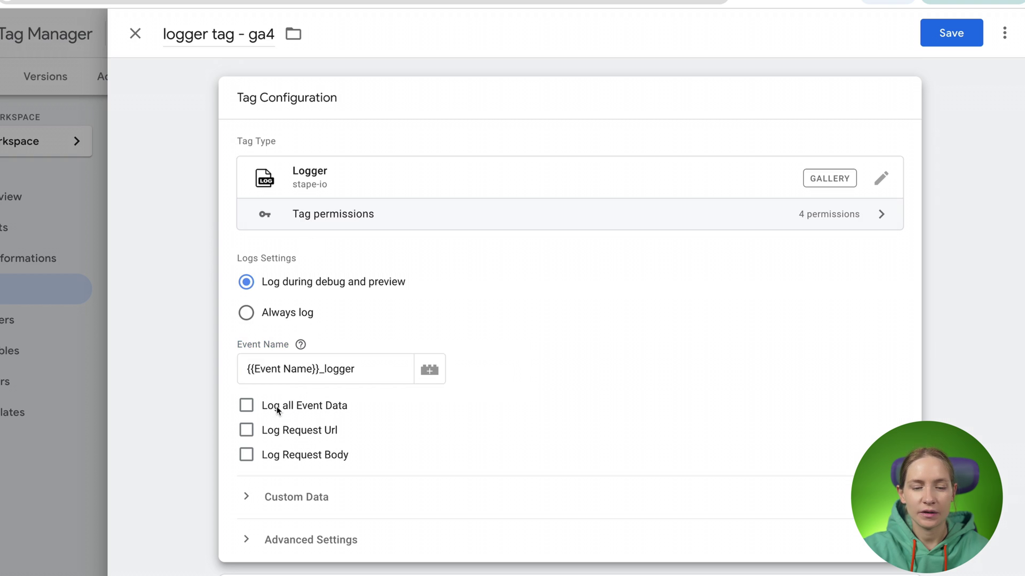
pyautogui.click(246, 456)
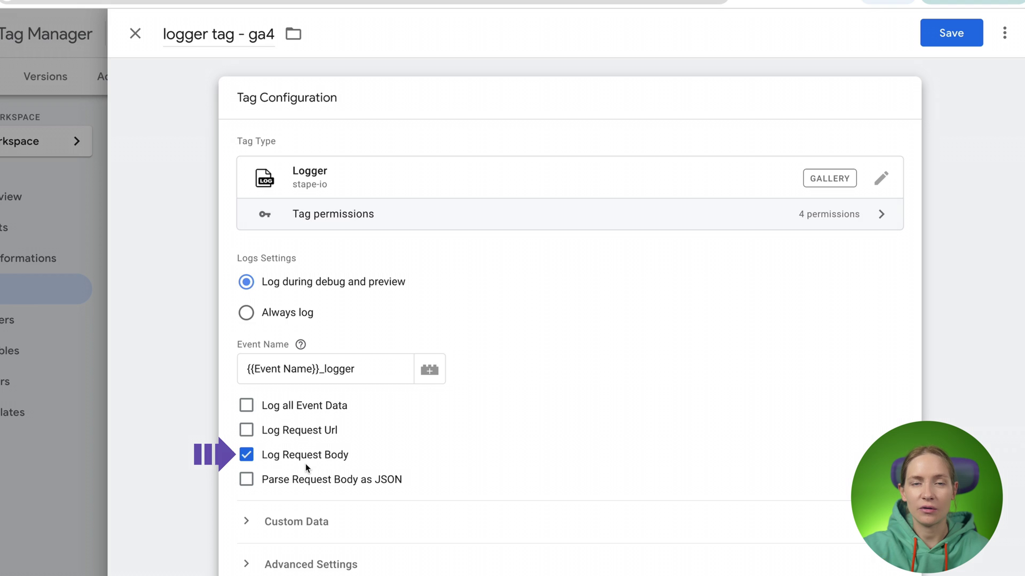
pyautogui.click(247, 481)
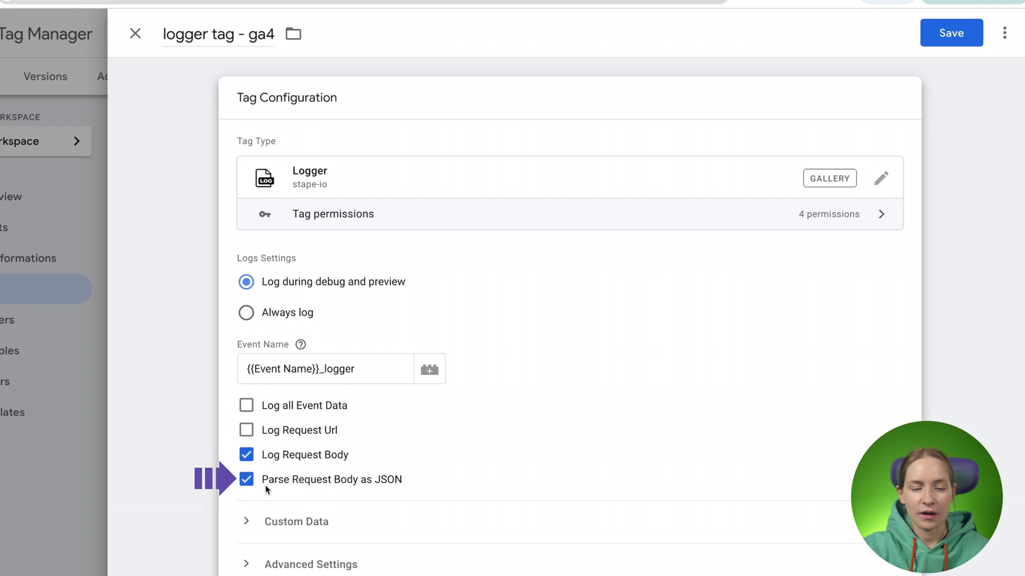
# - Enable Log Request Url and Log all Event Data, and save the Logger tag with the GA4 trigger
pyautogui.click(246, 430)
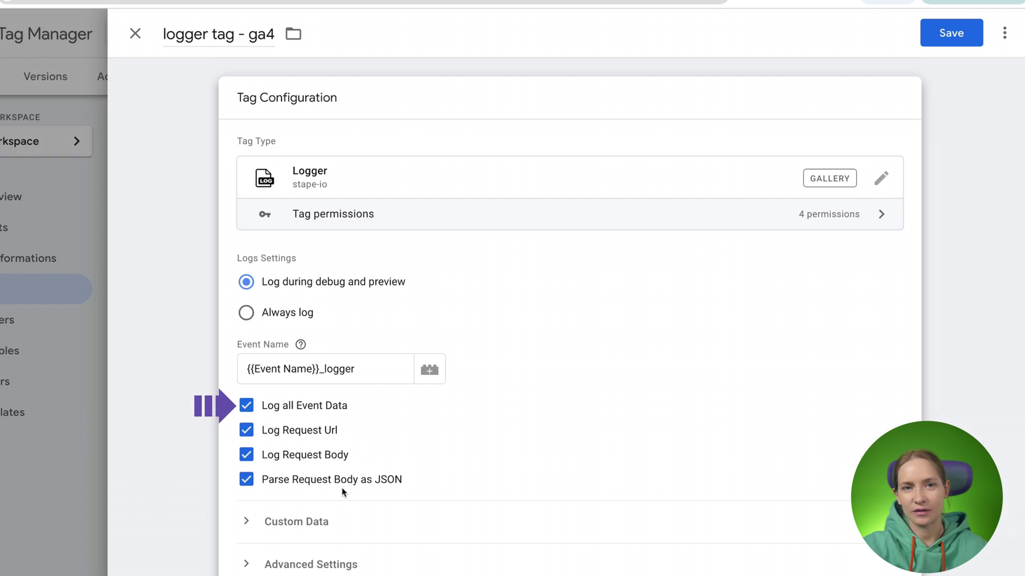
pyautogui.scroll(-1, 343, 491)
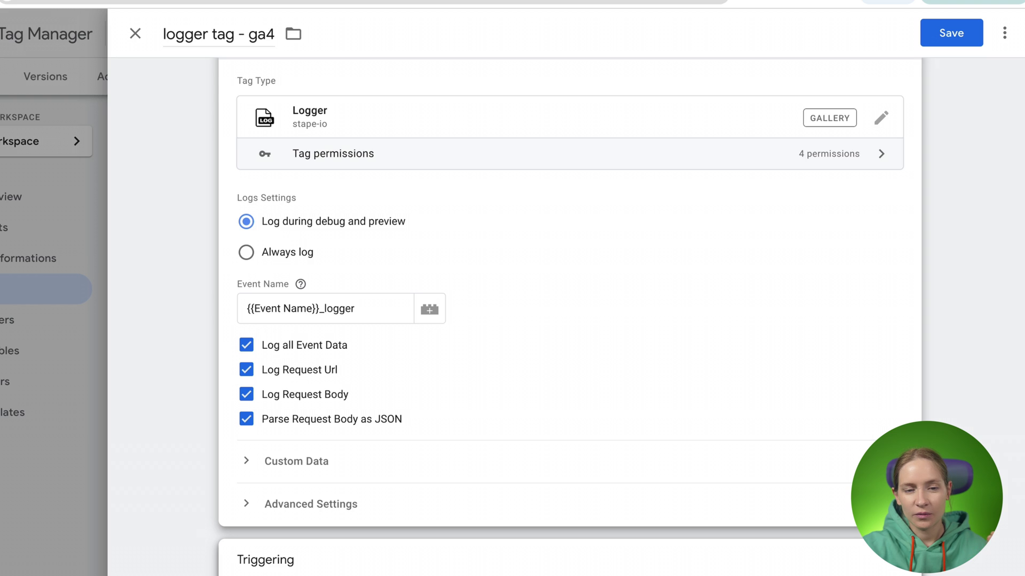
pyautogui.click(453, 560)
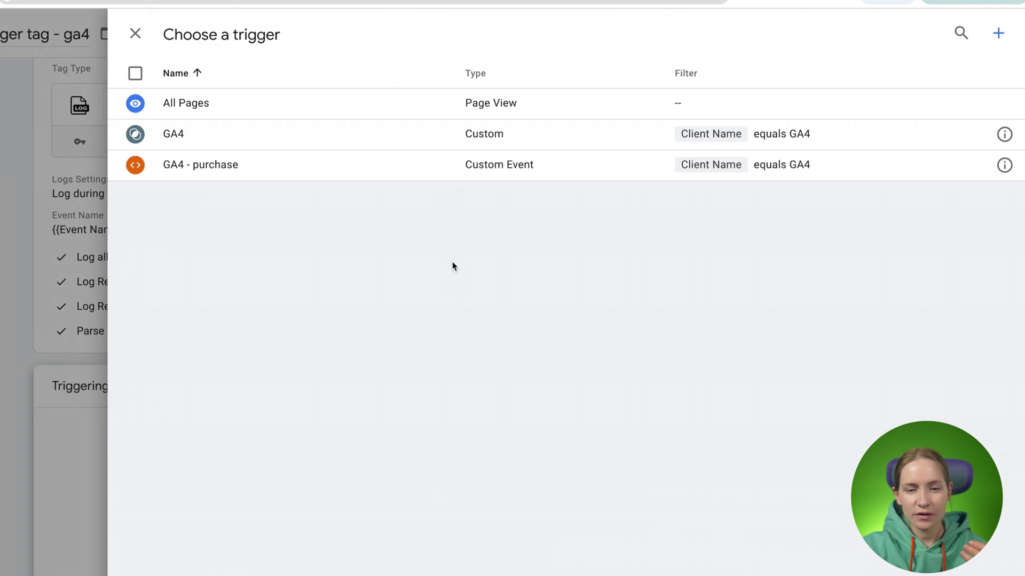
pyautogui.click(436, 137)
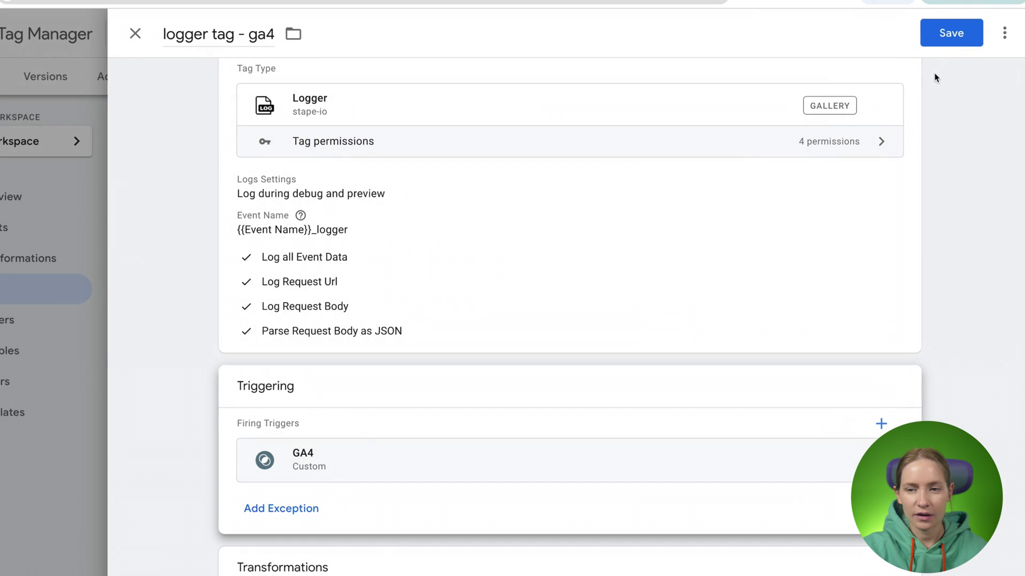
pyautogui.click(942, 42)
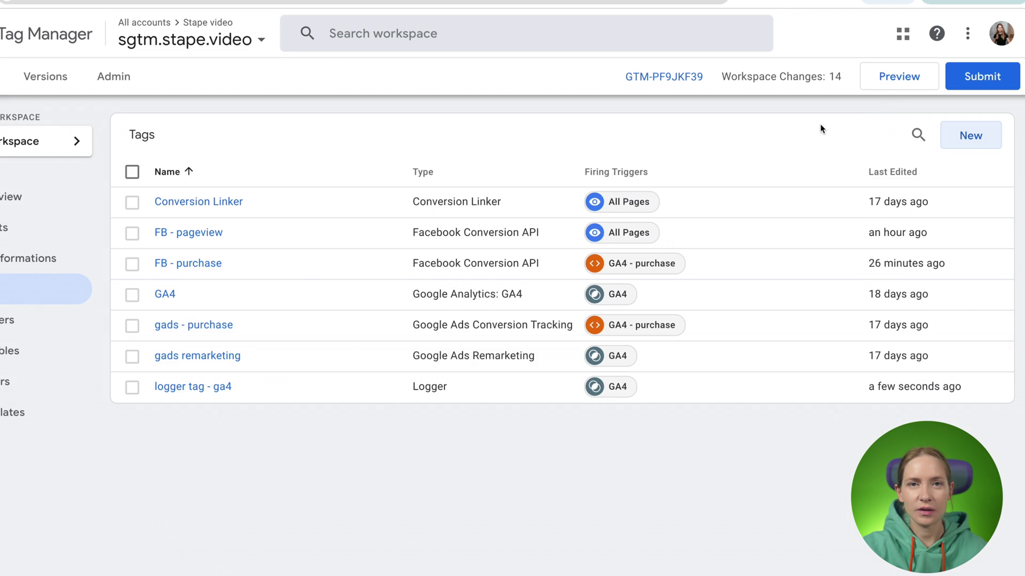
# - Preview the server container and check which tags fired on the page_view and user_engagement events
pyautogui.click(899, 76)
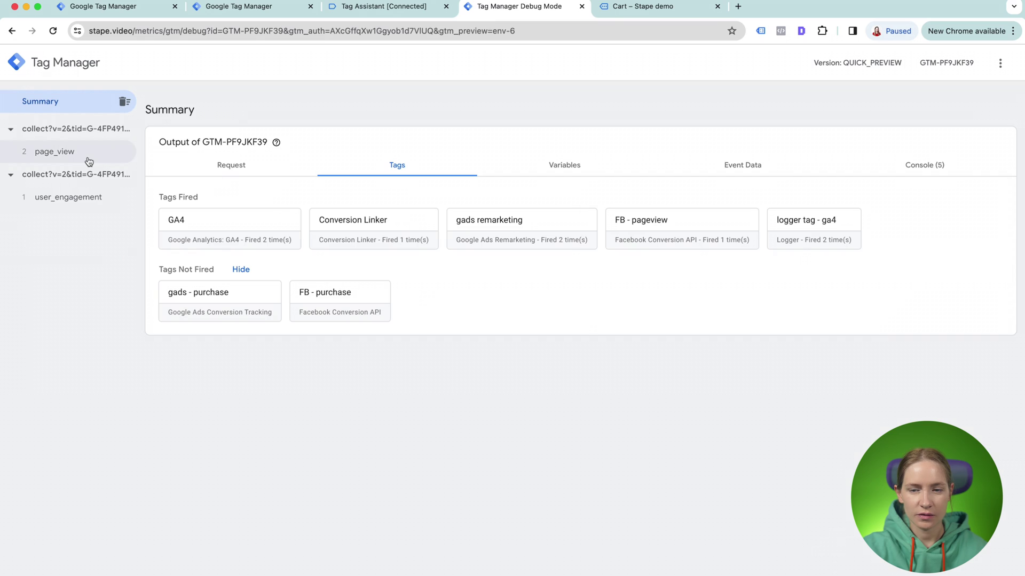
pyautogui.click(89, 162)
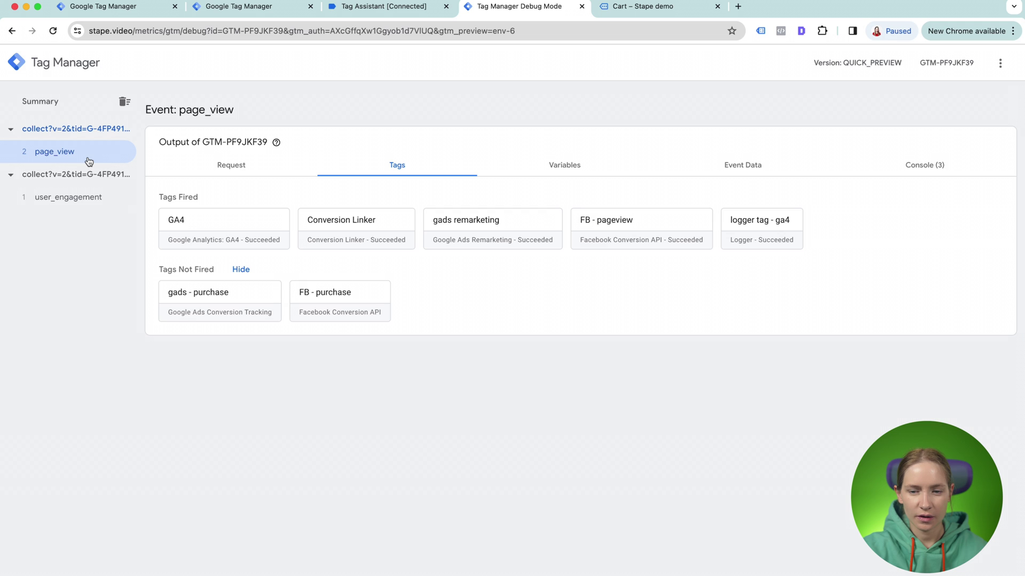
pyautogui.click(75, 202)
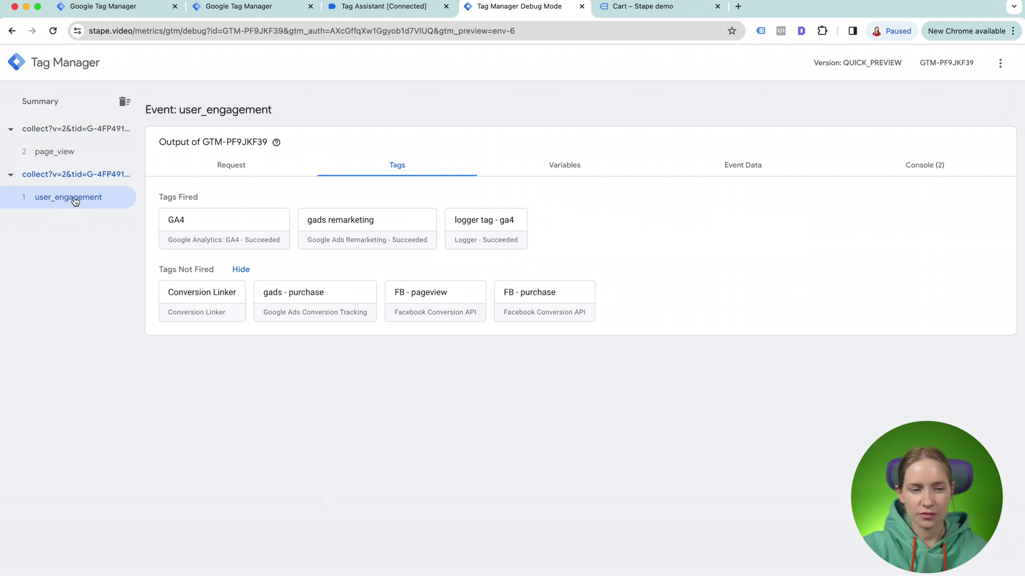
pyautogui.click(77, 153)
# - Switch to Stape and examine the detailed GA4 request log, including the event data in its associated Logger entry
pyautogui.click(668, 20)
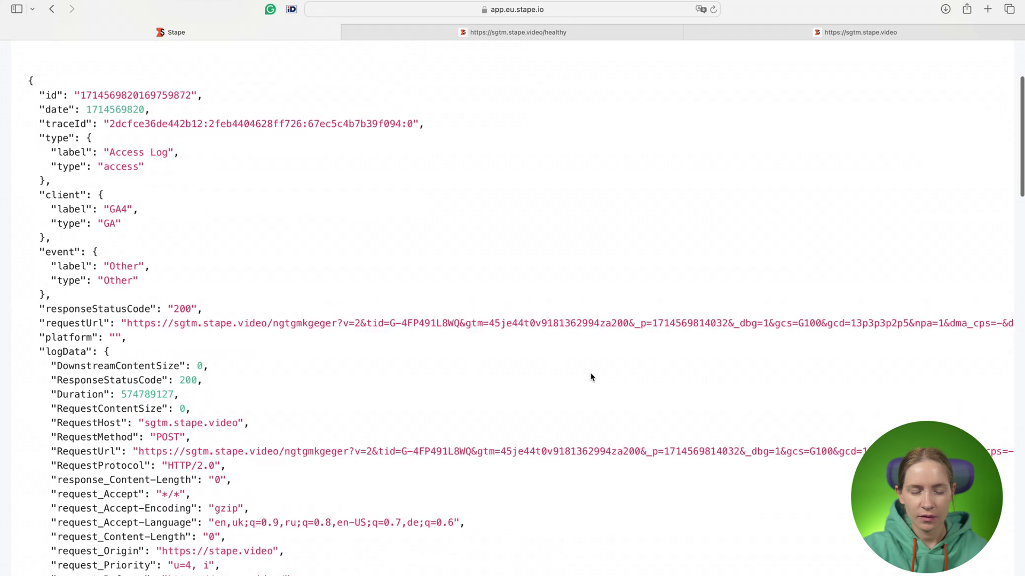
pyautogui.scroll(-10, 591, 377)
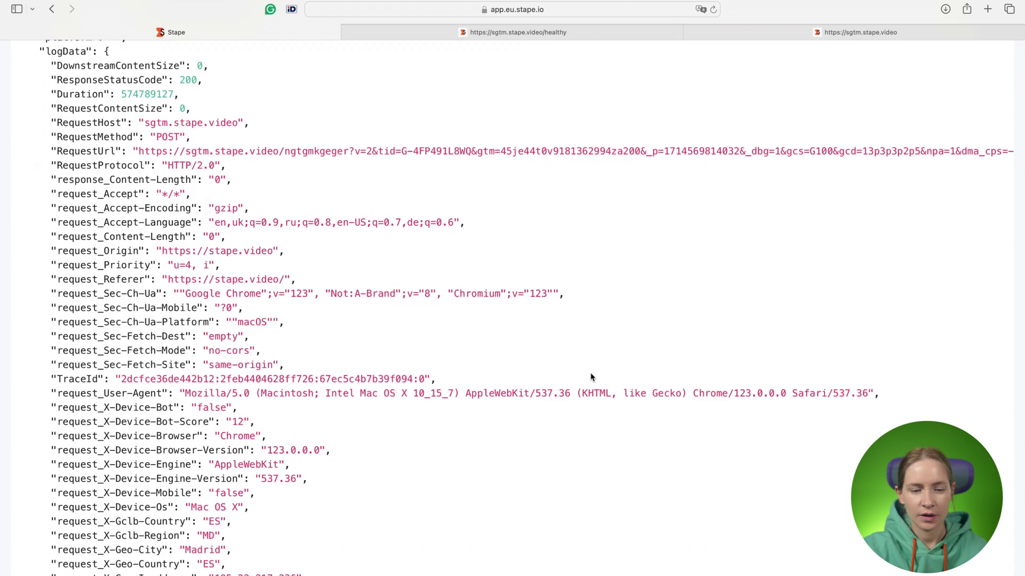
pyautogui.scroll(-5, 591, 377)
pyautogui.scroll(-15, 590, 377)
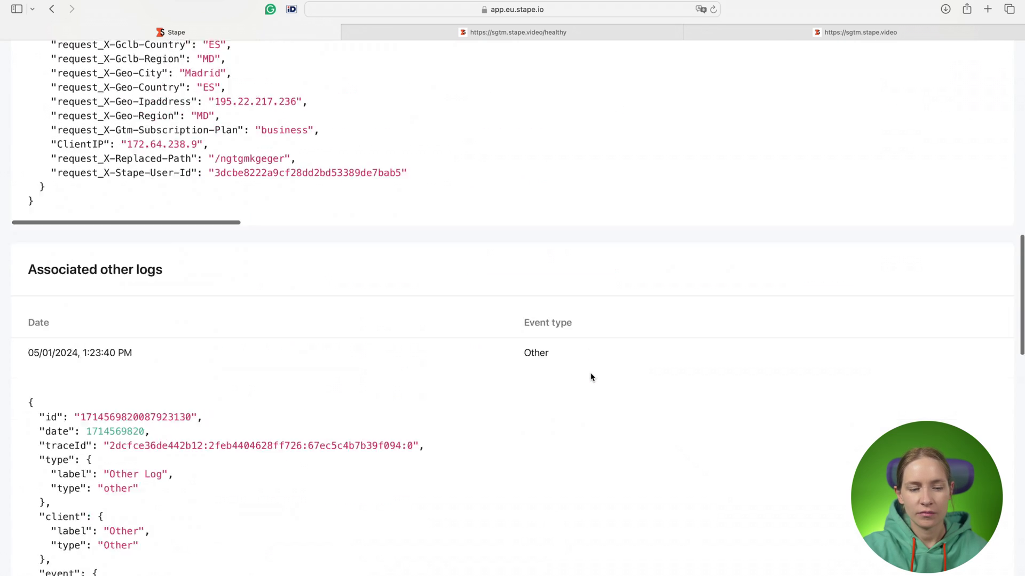
pyautogui.scroll(-7, 590, 377)
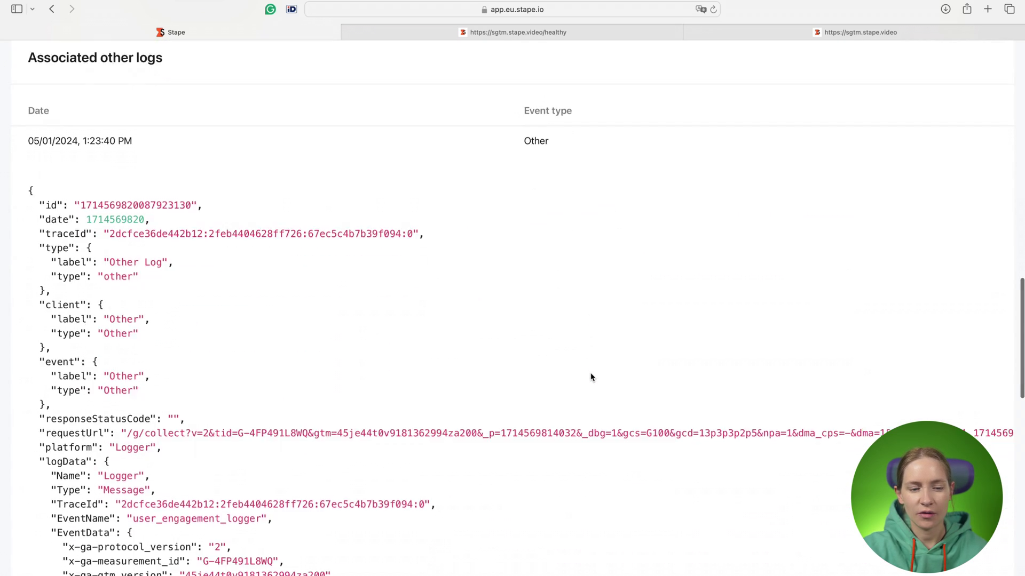
pyautogui.scroll(-20, 590, 378)
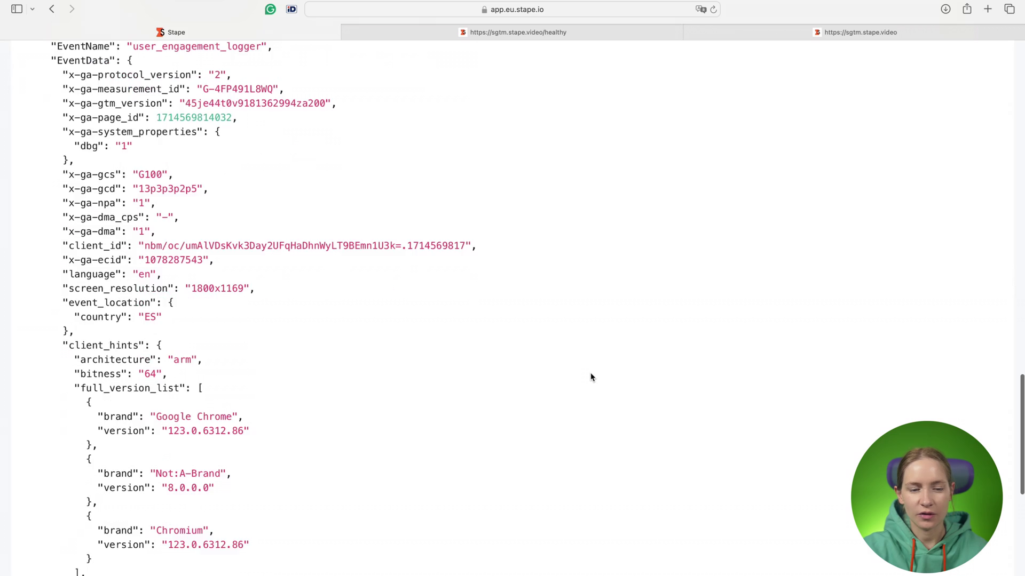
pyautogui.scroll(20, 590, 377)
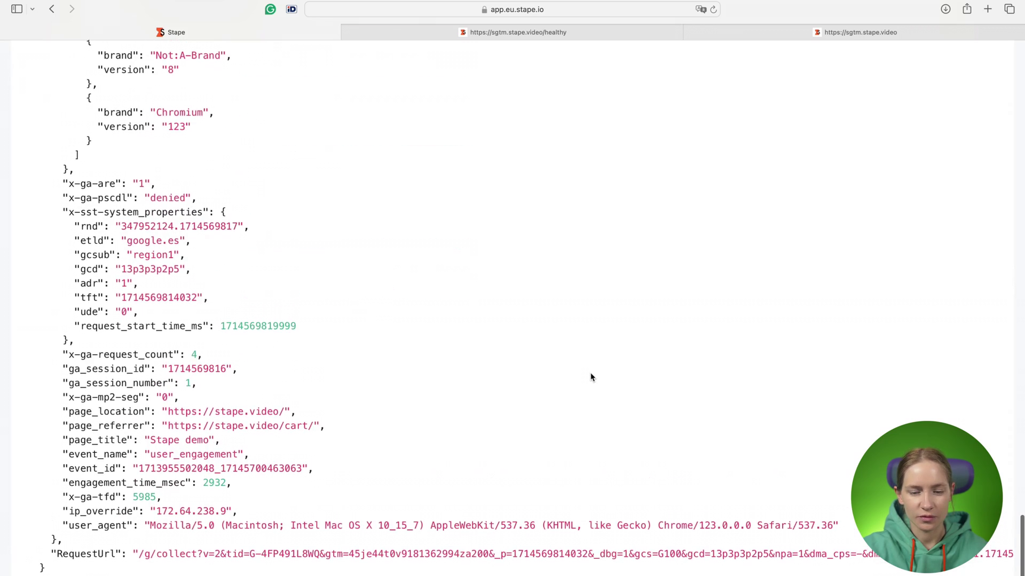
pyautogui.scroll(20, 590, 377)
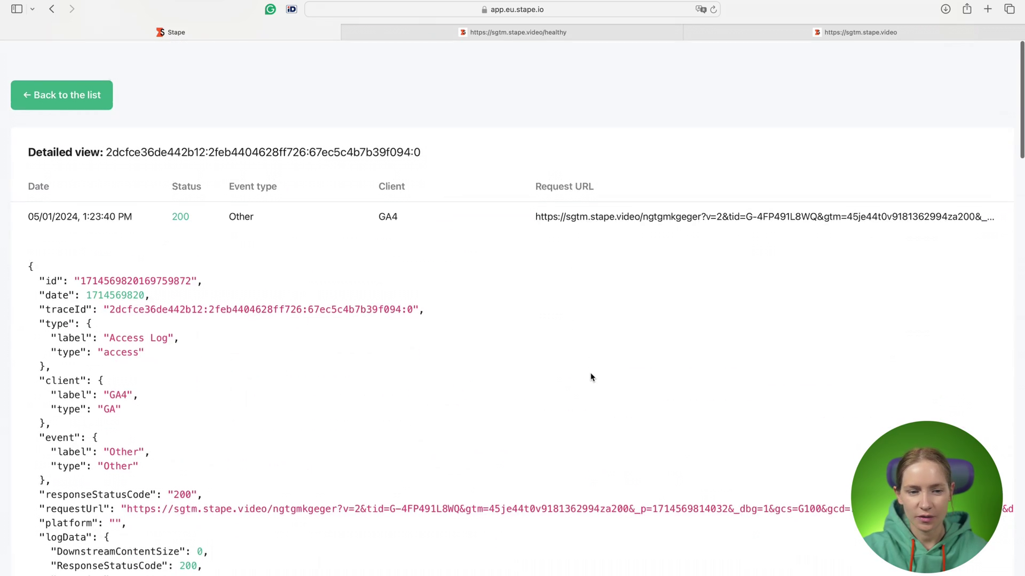
# - Return from the detailed log to the container's log list and open its Monitoring alerts
pyautogui.click(91, 84)
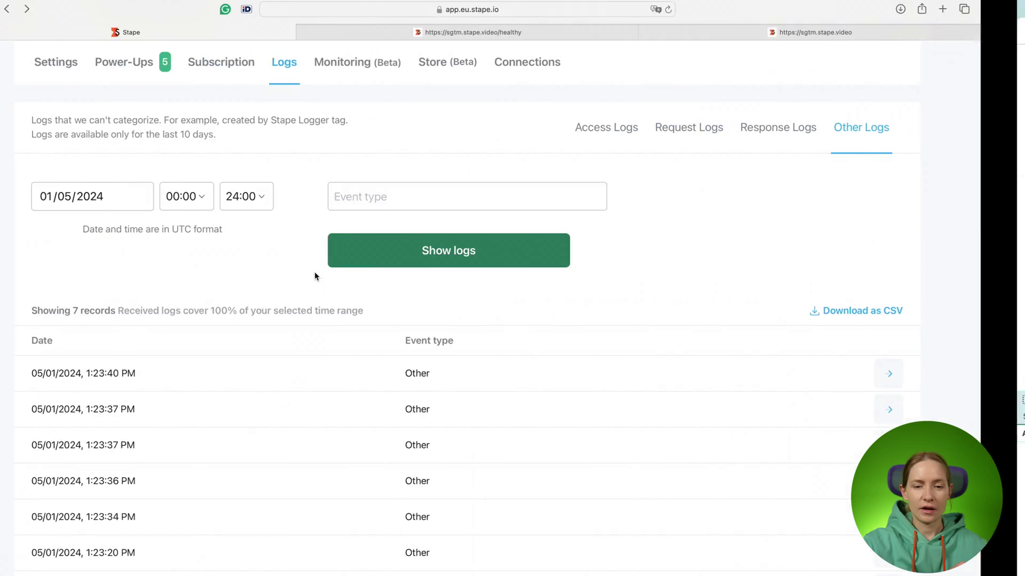
pyautogui.scroll(1, 448, 207)
pyautogui.click(412, 114)
pyautogui.scroll(3, 412, 115)
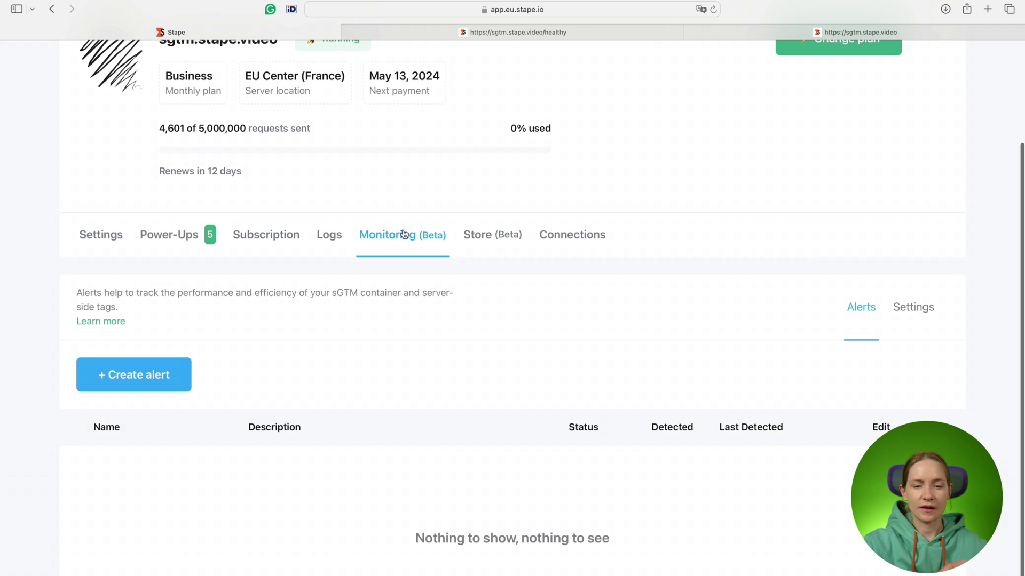
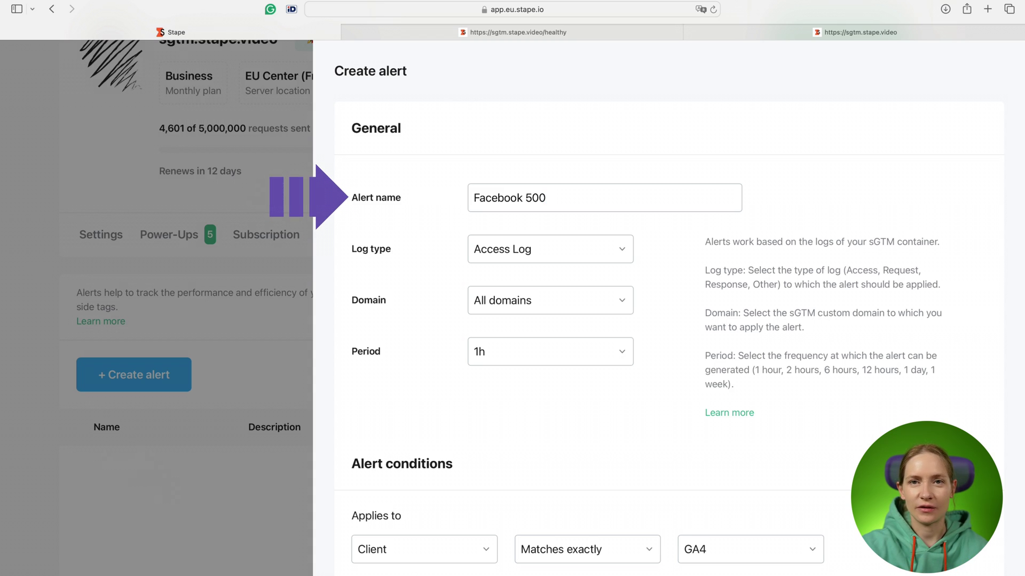
# - Set the Facebook 500 alert's log type to Response Log and its period to 1 Day
pyautogui.click(544, 258)
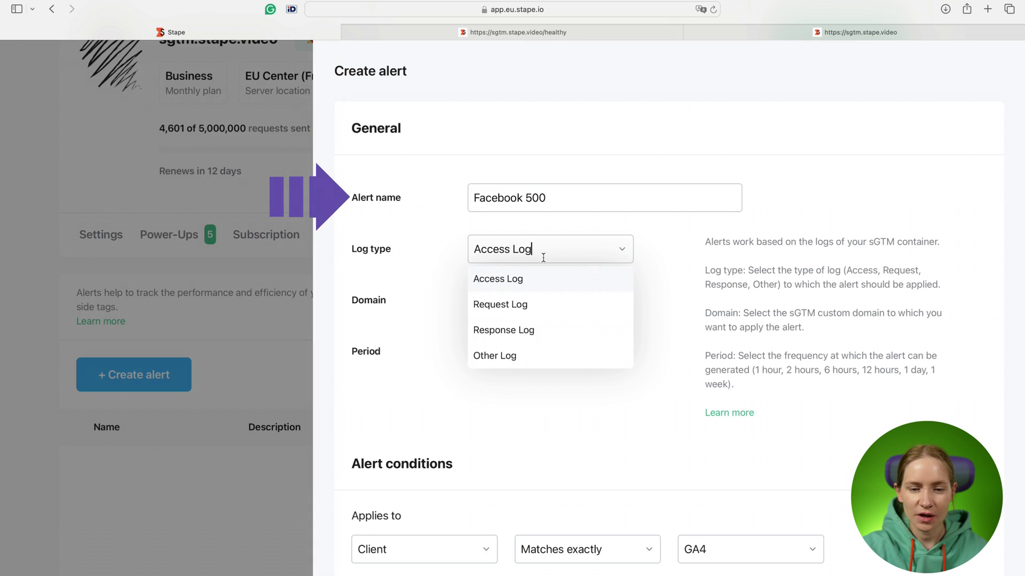
pyautogui.click(527, 329)
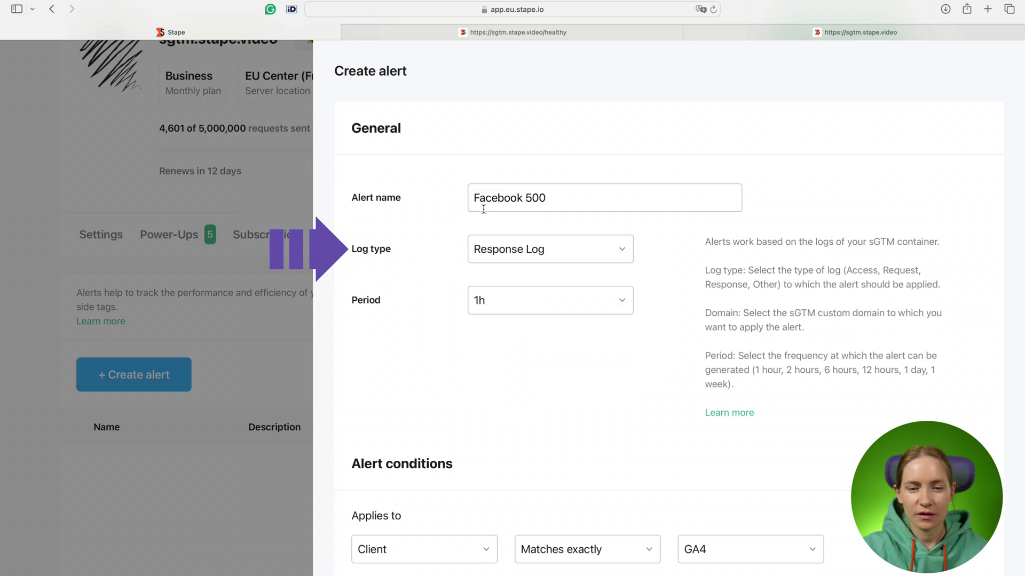
pyautogui.click(513, 302)
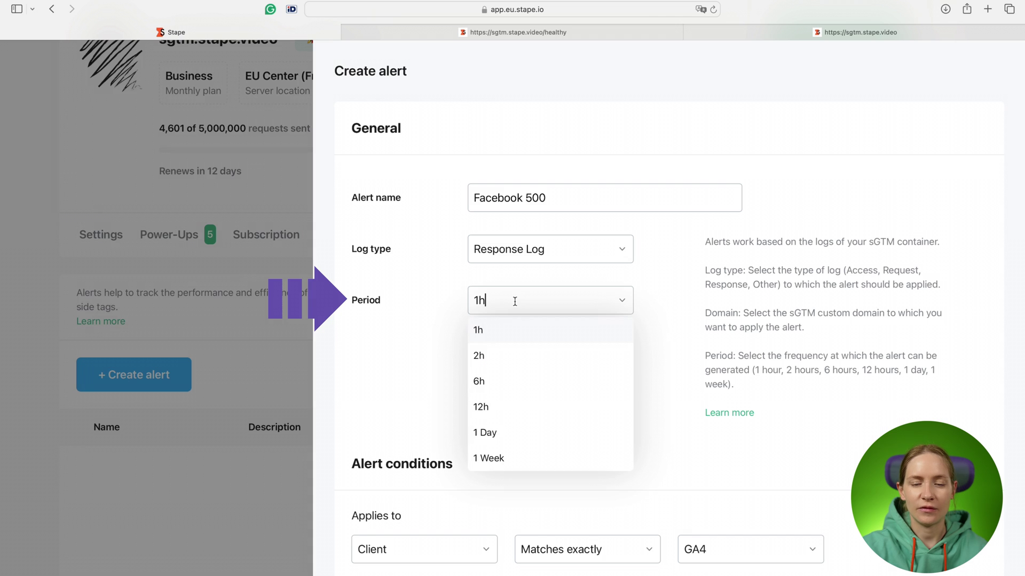
pyautogui.click(517, 431)
# - Examine the dimension, client and threshold comparison options available for the alert conditions
pyautogui.scroll(-5, 517, 431)
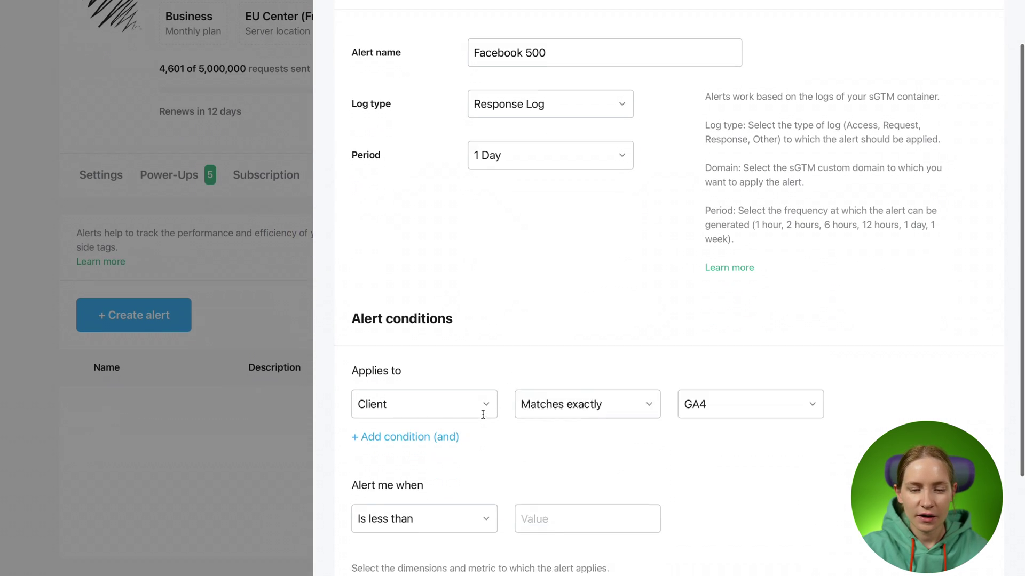
pyautogui.click(483, 388)
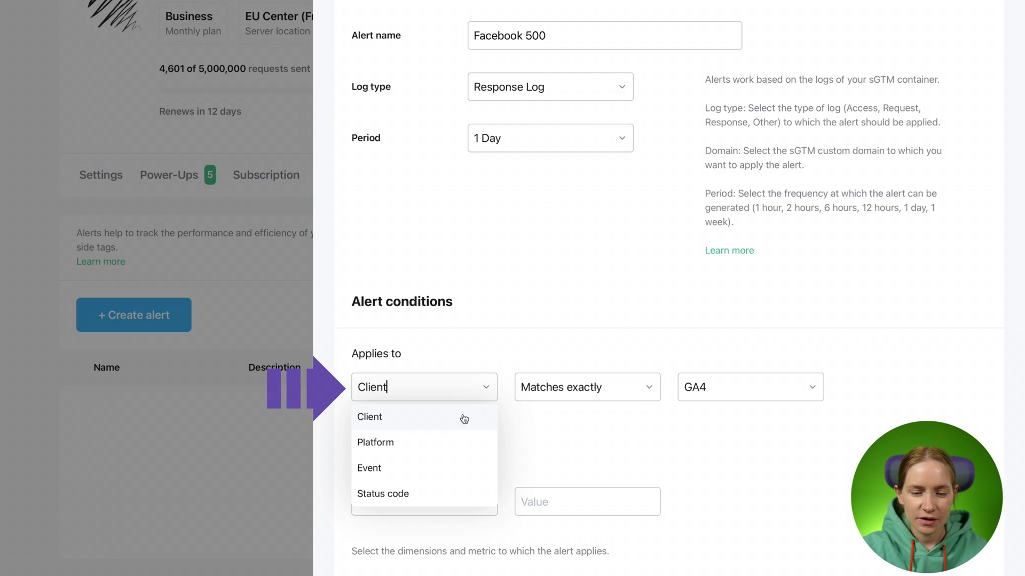
pyautogui.click(646, 445)
pyautogui.click(732, 388)
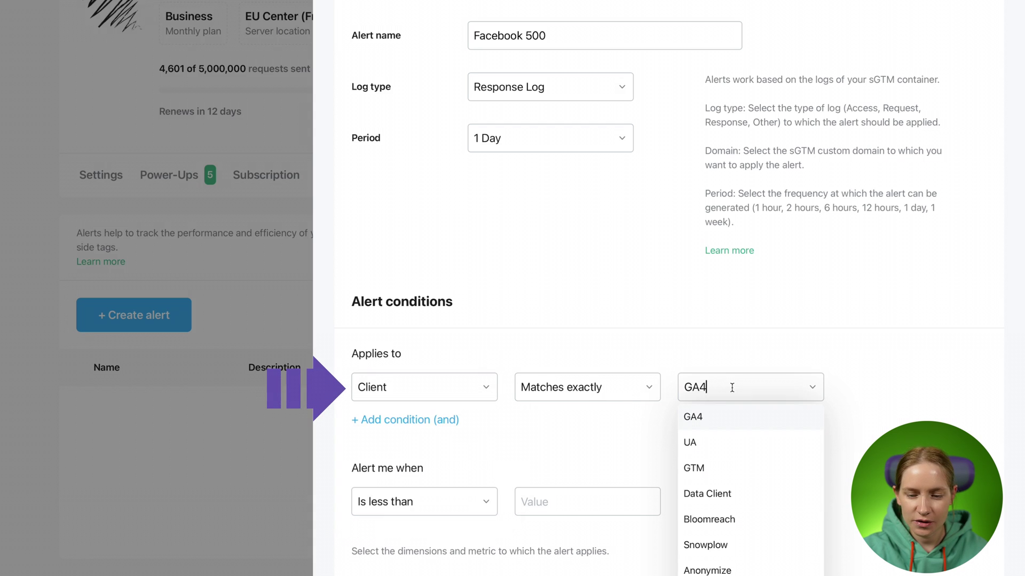
pyautogui.scroll(-2, 746, 397)
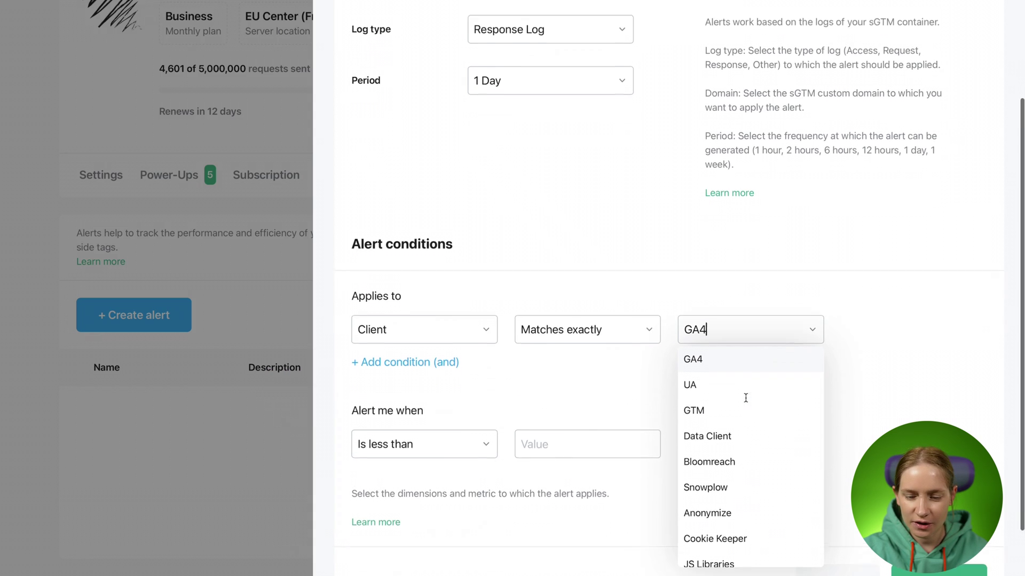
pyautogui.scroll(-3, 744, 402)
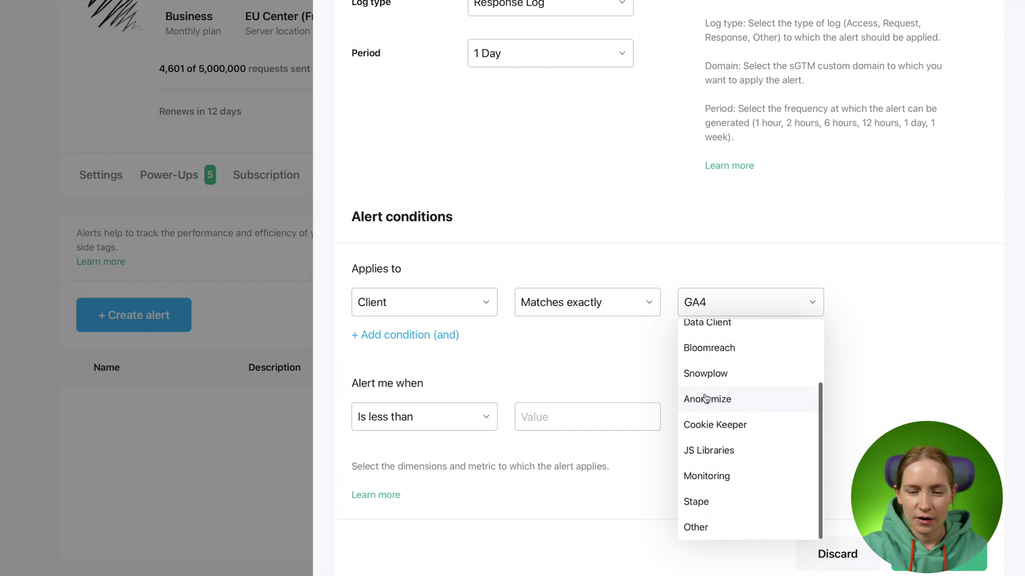
pyautogui.click(481, 324)
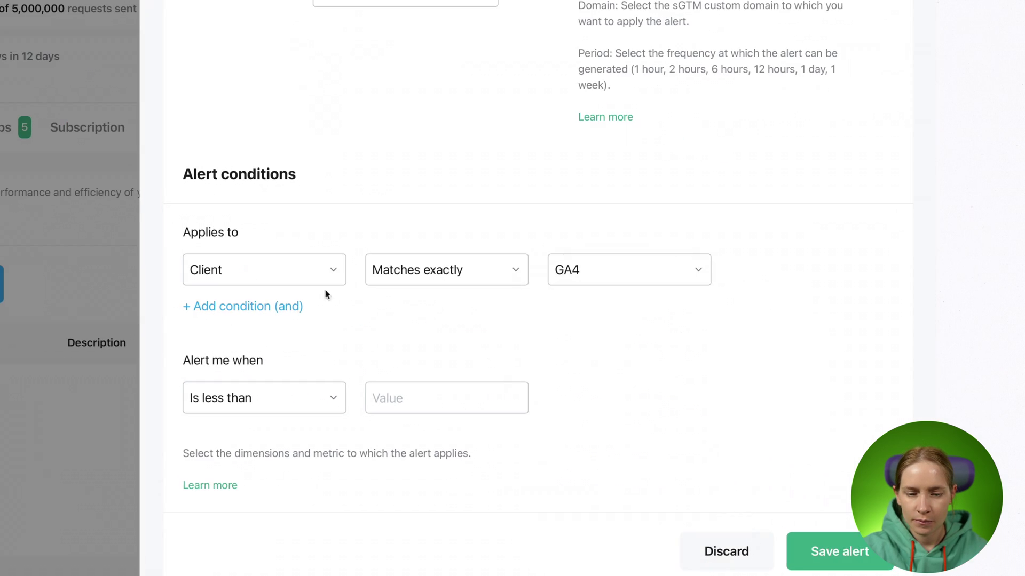
pyautogui.click(286, 398)
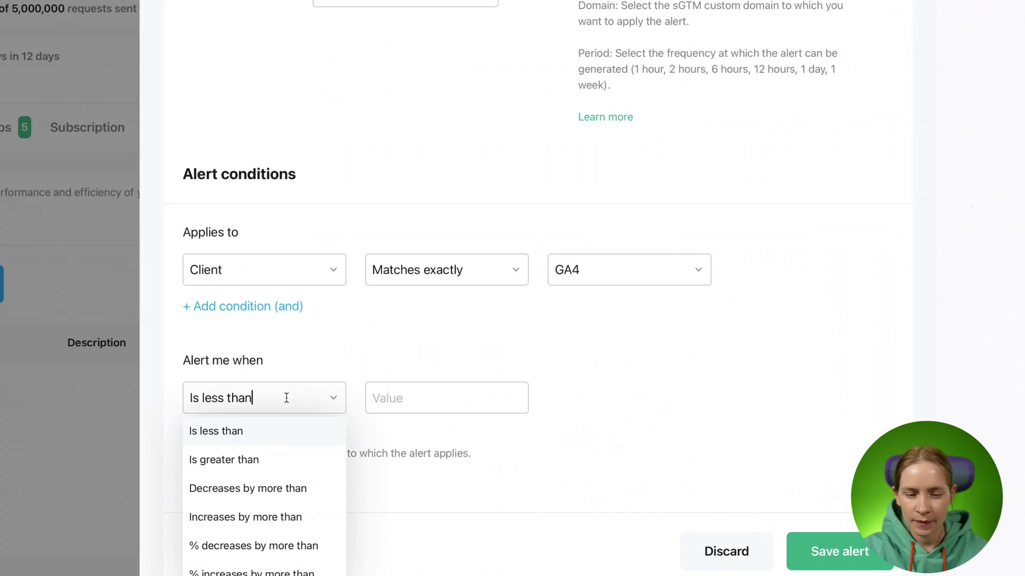
pyautogui.click(436, 313)
pyautogui.click(274, 312)
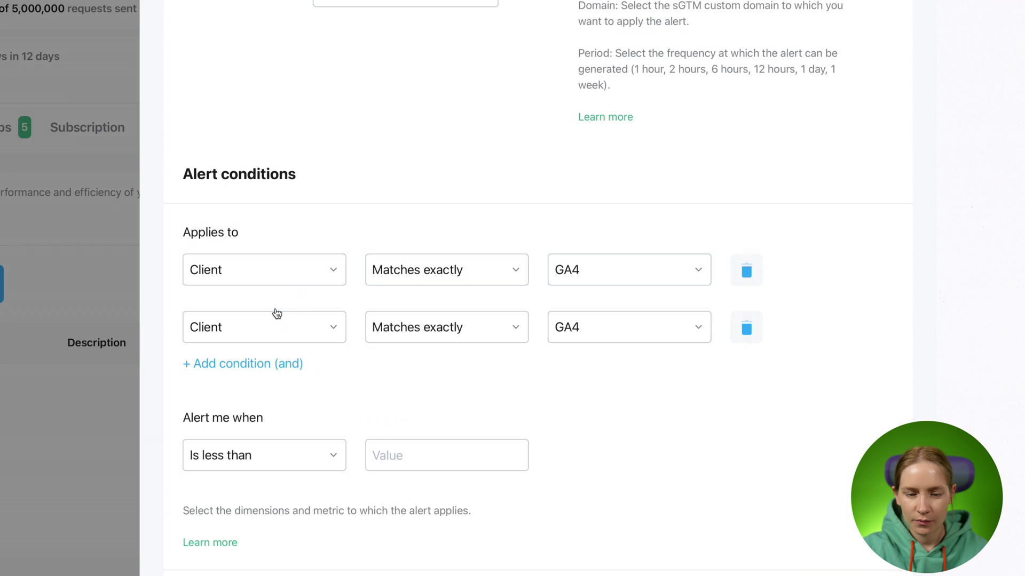
pyautogui.click(306, 318)
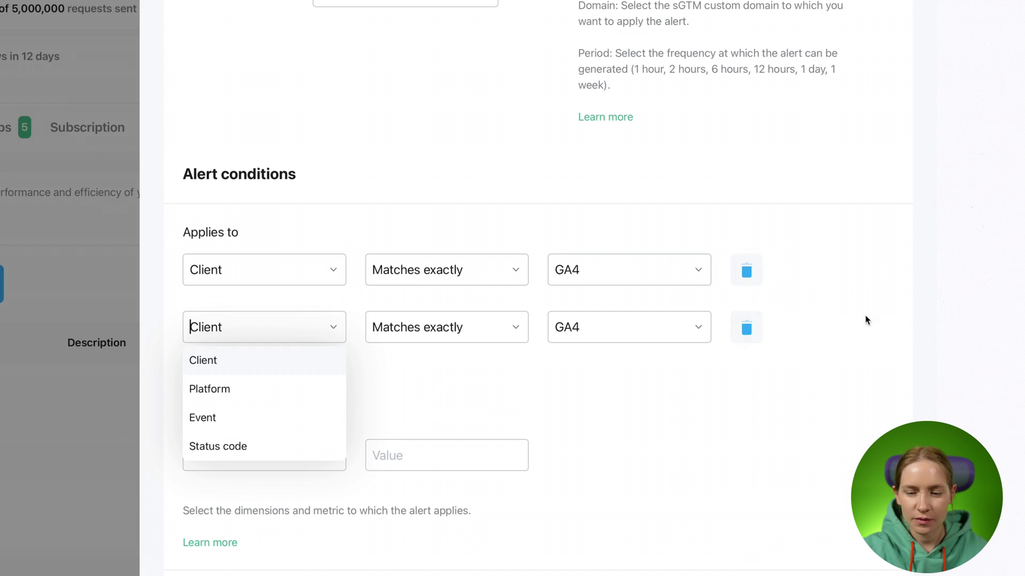
pyautogui.click(764, 335)
pyautogui.click(750, 334)
# - Make the alert apply to logs whose Platform matches exactly Facebook
pyautogui.click(331, 279)
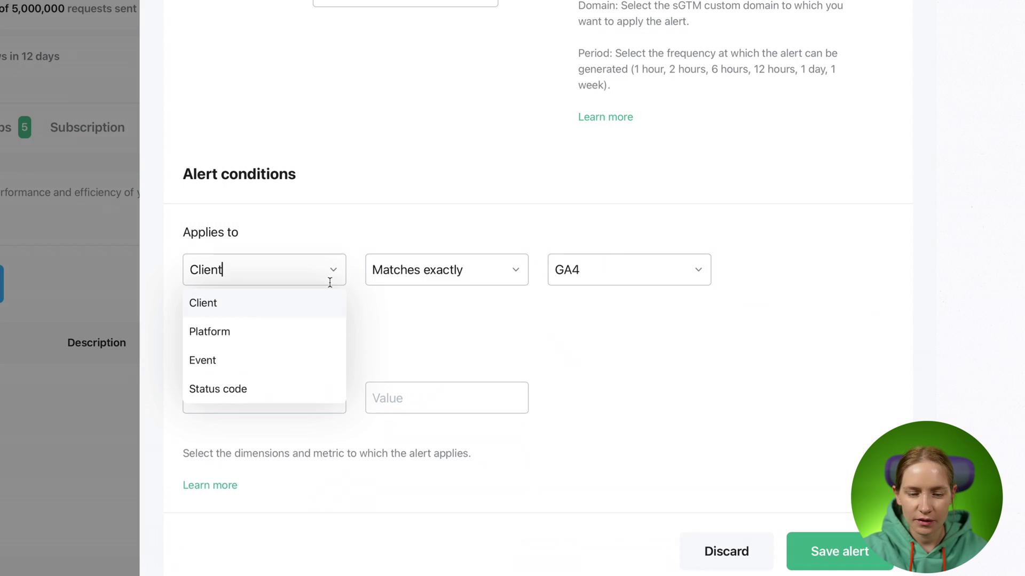
pyautogui.click(274, 343)
pyautogui.click(417, 268)
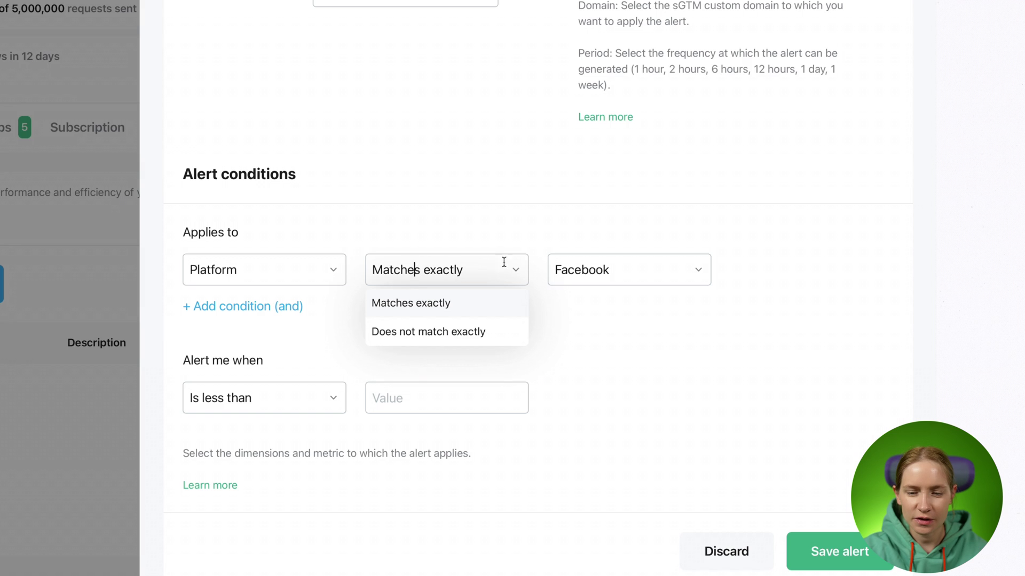
pyautogui.click(642, 299)
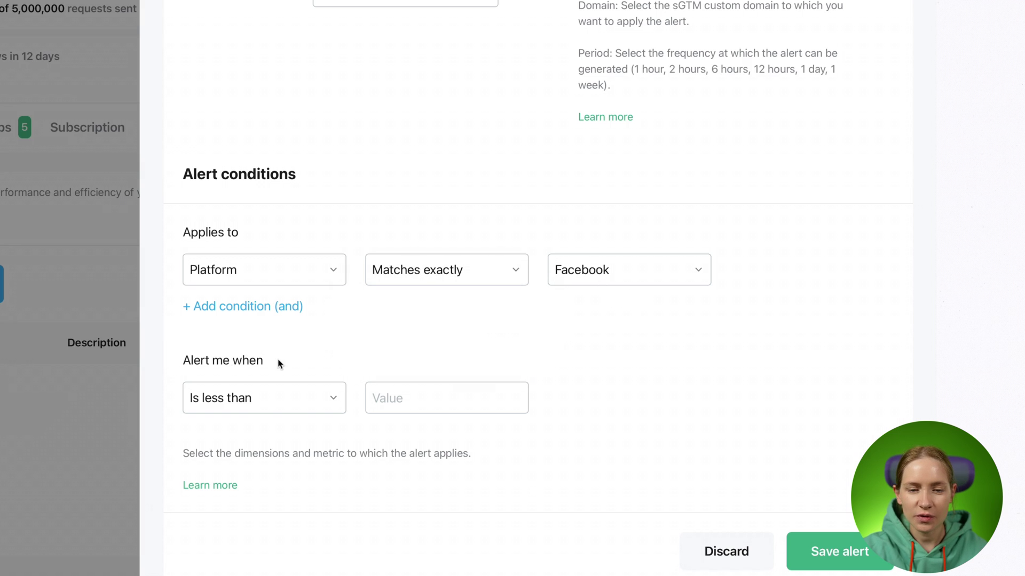
# - Add a second alert condition requiring that Status code matches exactly 5xx
pyautogui.scroll(1, 300, 399)
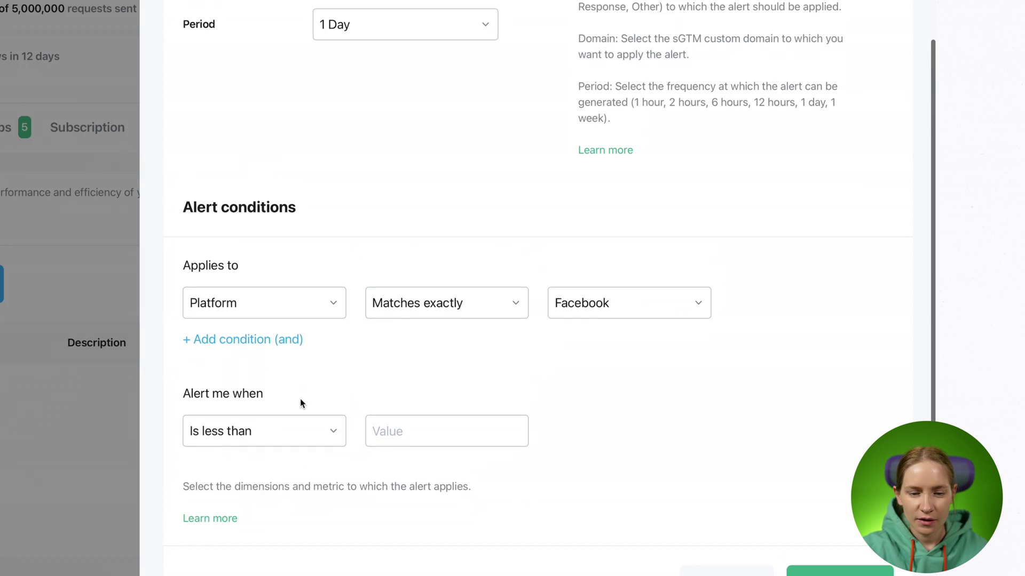
pyautogui.click(273, 341)
pyautogui.click(269, 361)
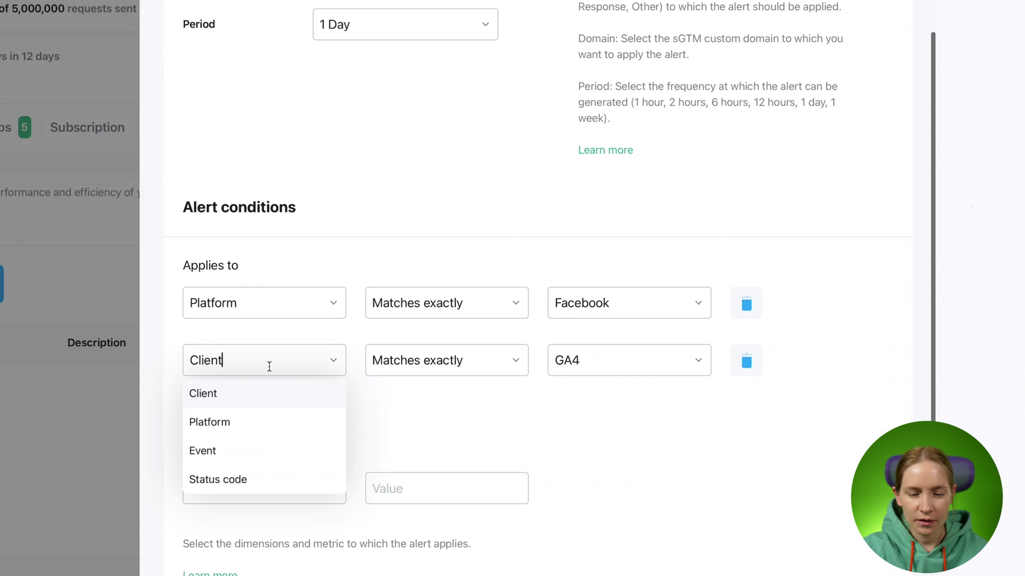
pyautogui.click(264, 476)
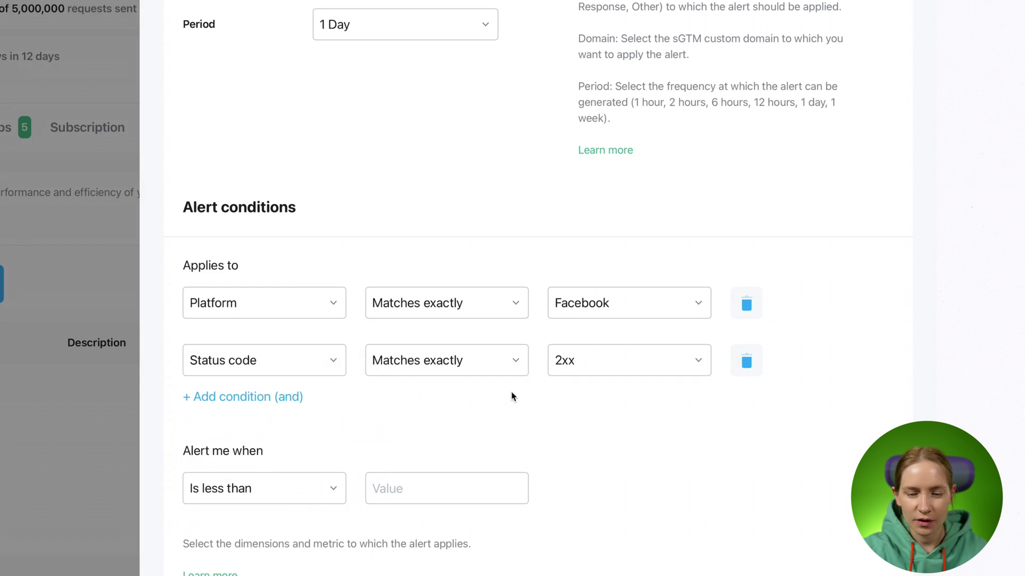
pyautogui.click(628, 361)
pyautogui.click(613, 480)
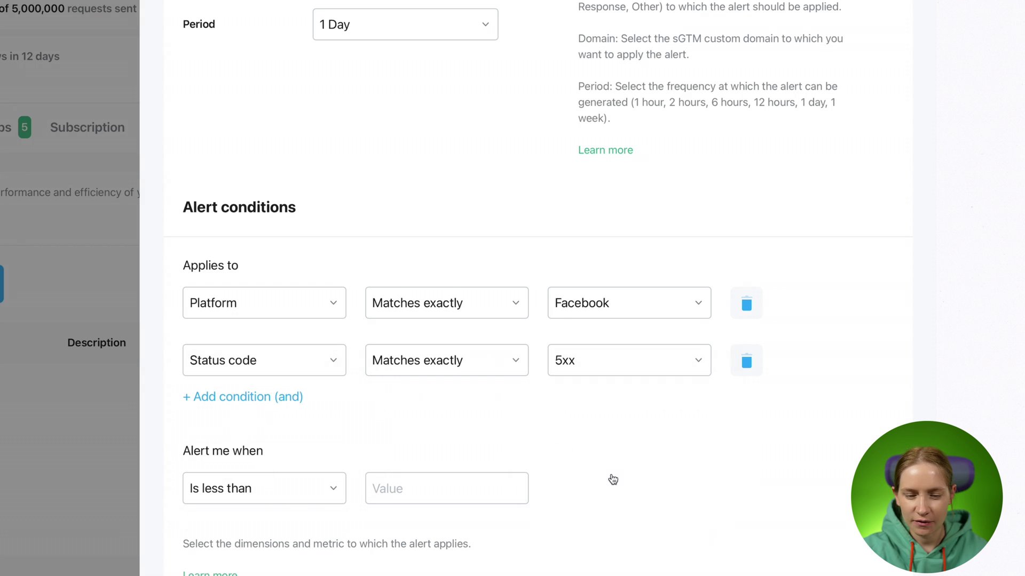
# - Set the alert to trigger when the value is greater than 0, and close the alert form
pyautogui.scroll(-1, 178, 453)
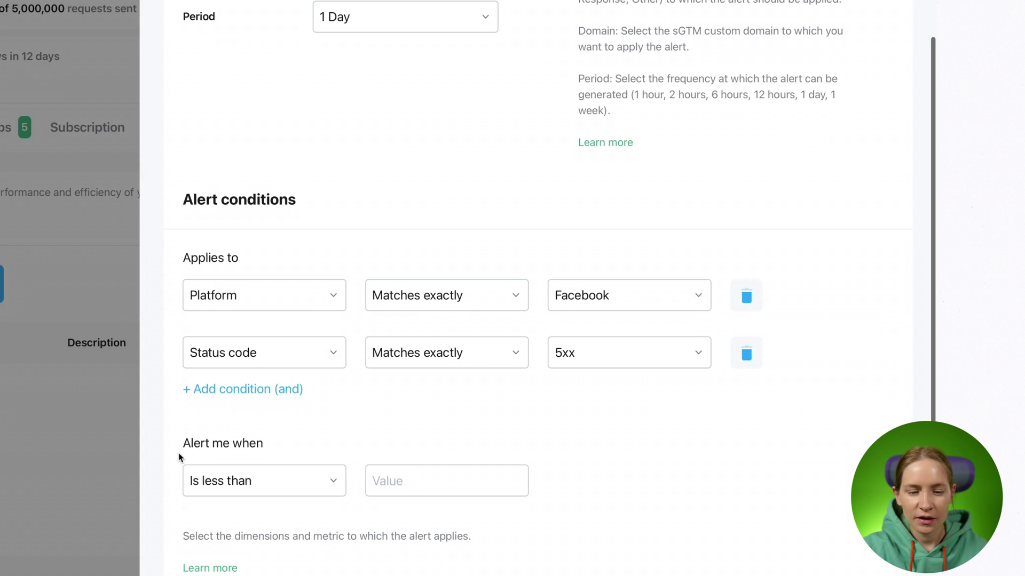
pyautogui.click(222, 486)
pyautogui.scroll(-3, 230, 483)
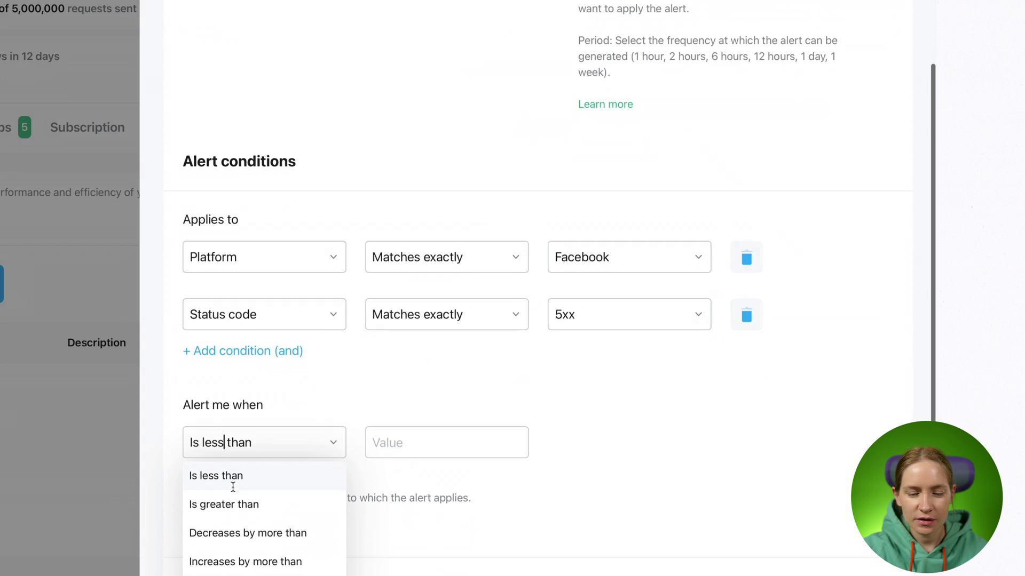
pyautogui.click(238, 505)
pyautogui.click(410, 449)
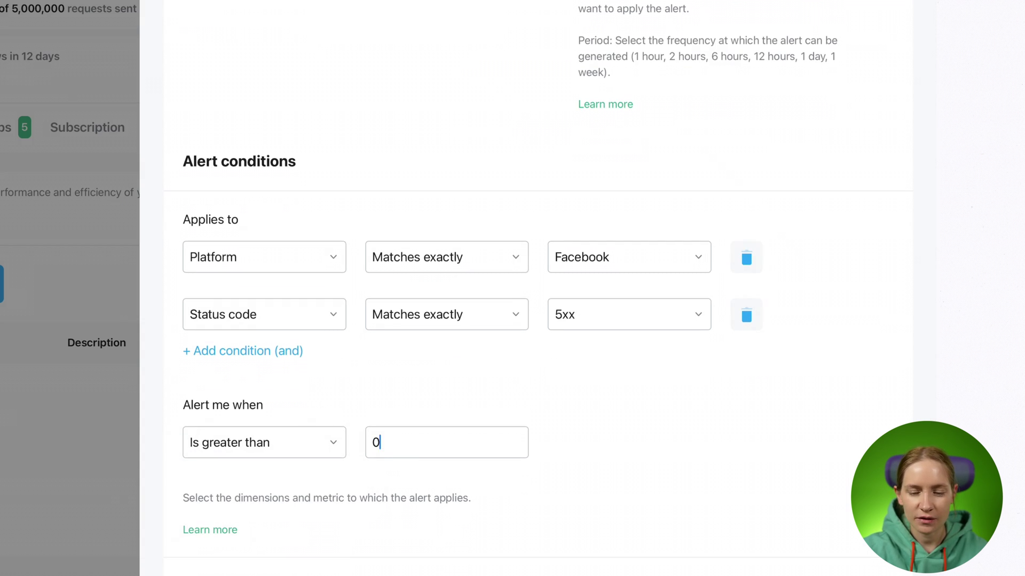
pyautogui.write('0')
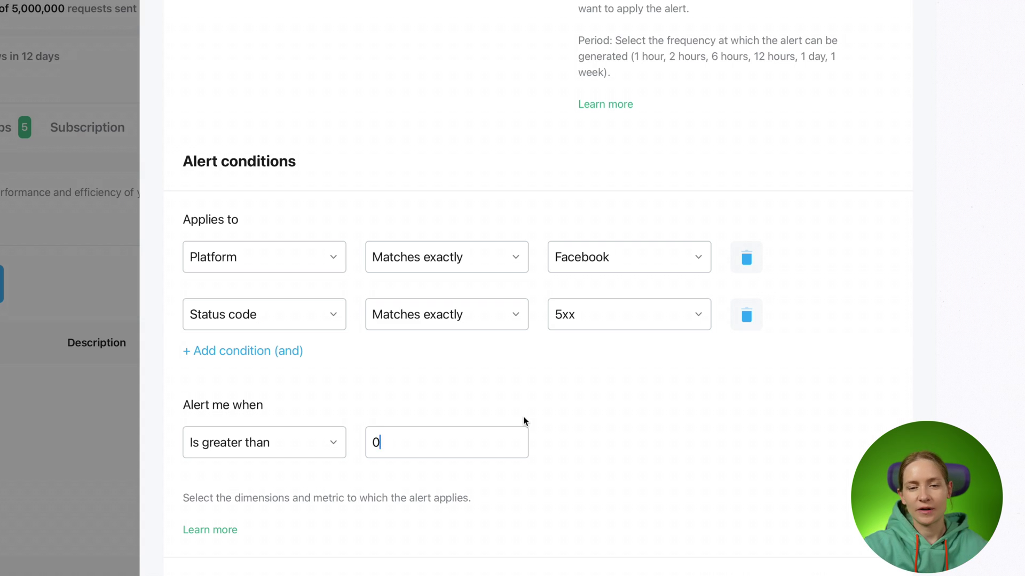
pyautogui.scroll(-2, 464, 321)
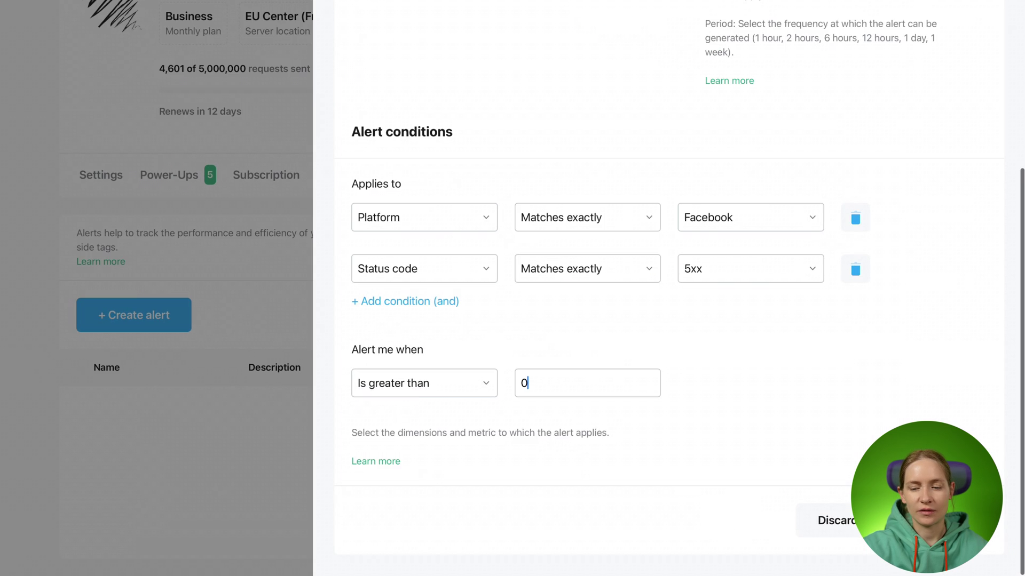
pyautogui.press('Escape')
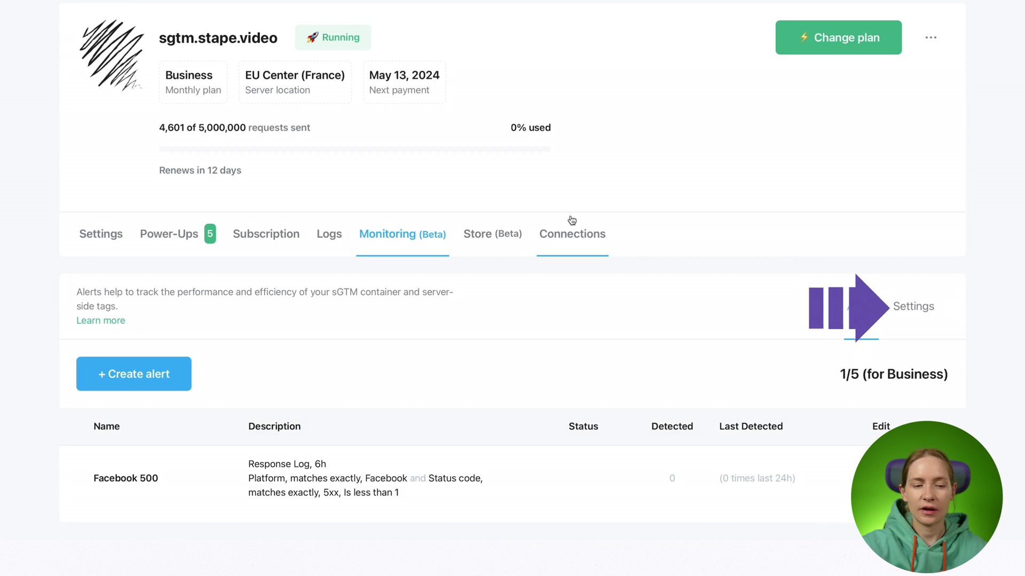
# - Open the Monitoring notification settings and the form for adding another email recipient for alerts
pyautogui.click(902, 305)
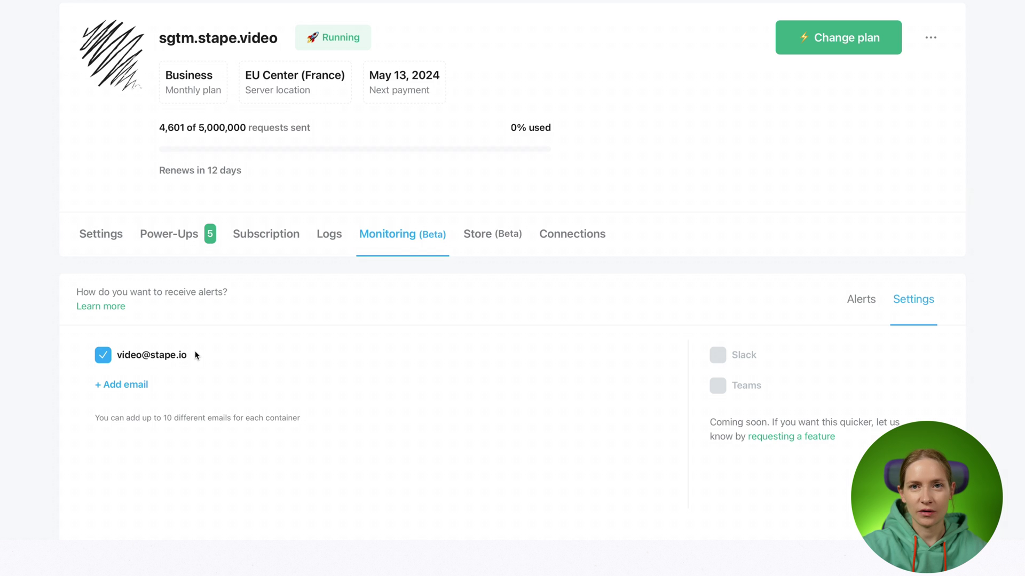
pyautogui.click(136, 387)
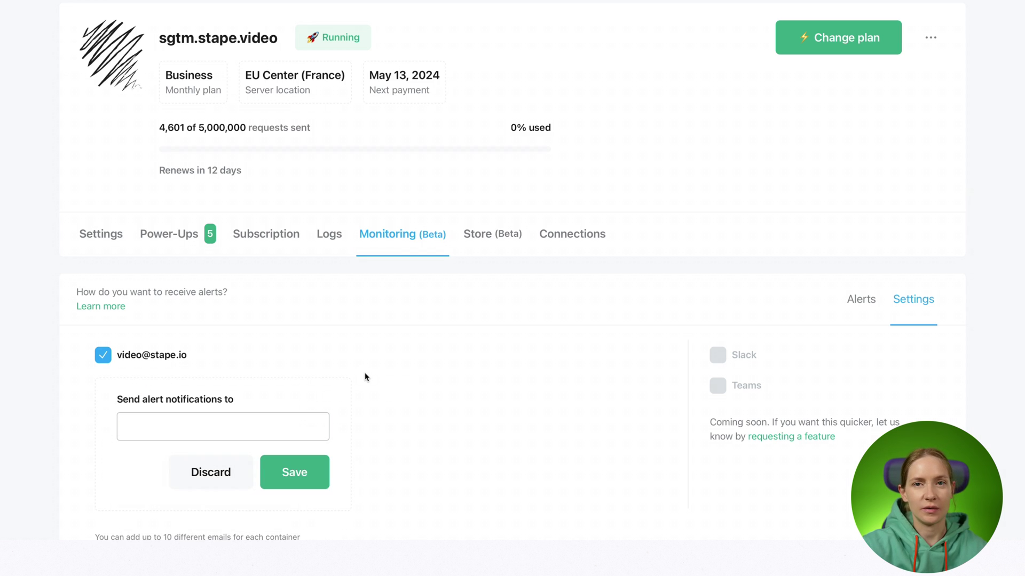